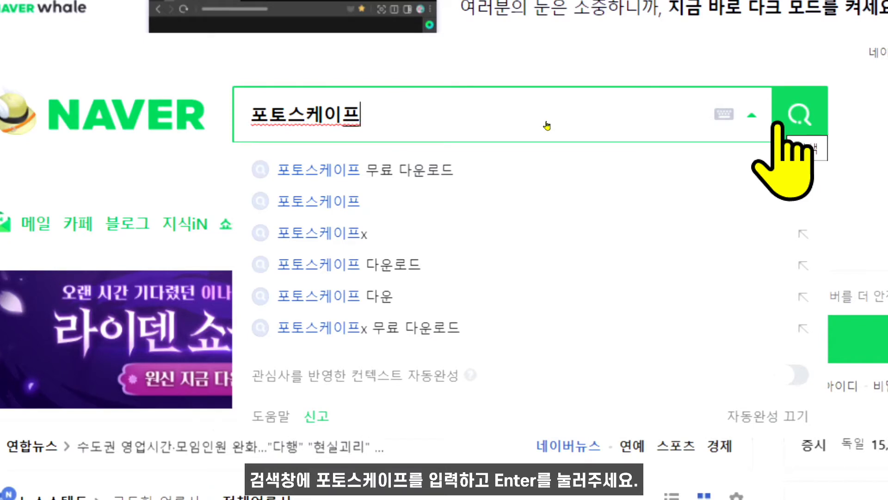
- Search Naver for 포토스케이프 and open the official photoscape.co.kr site from the results
key("Return")
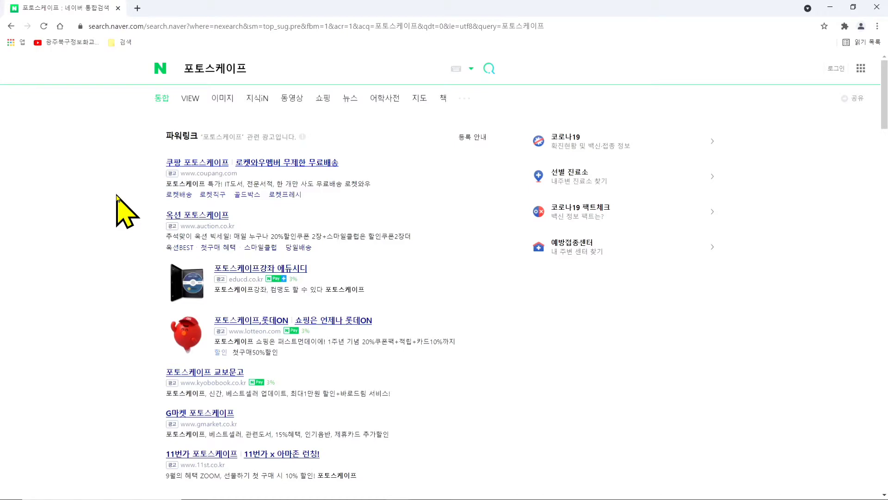
scroll(118, 199, "down", 5)
scroll(119, 203, "down", 2)
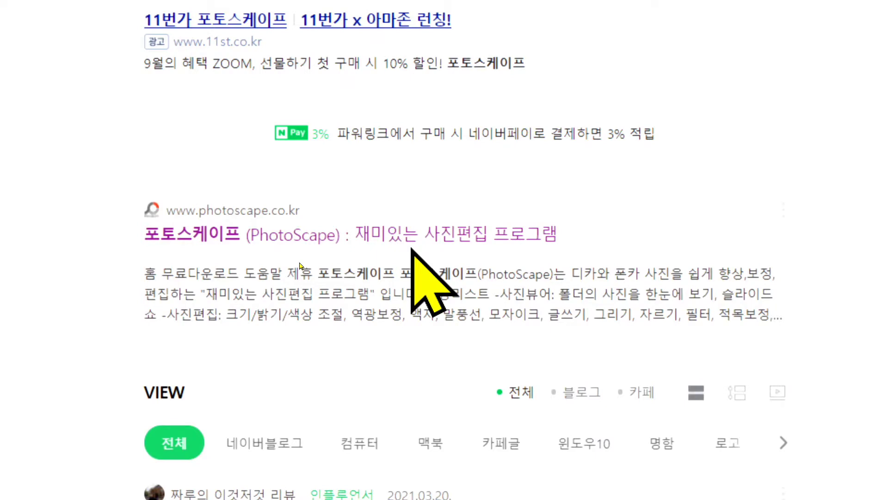
left_click(216, 263)
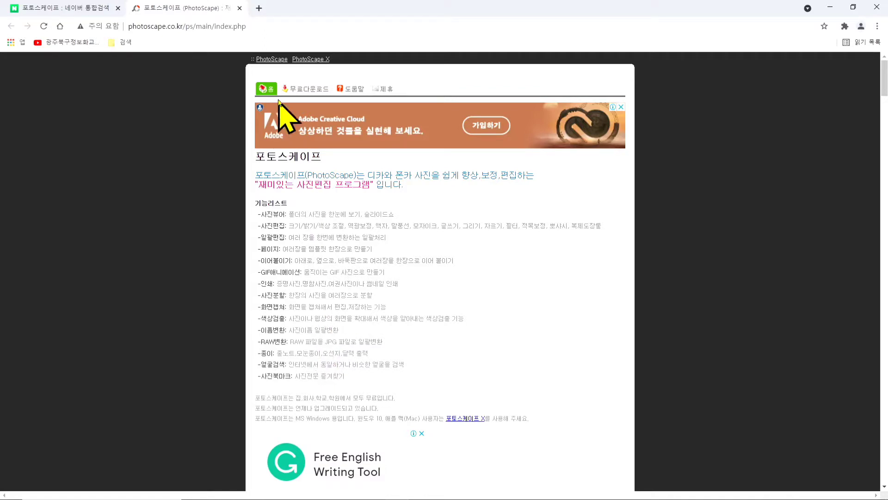
- Go to the site's free download page and choose the 포토스케이프 3.7 download hosted on Download.com
mouse_move(273, 70)
left_mouse_down()
mouse_move(342, 103)
mouse_move(336, 110)
left_mouse_up()
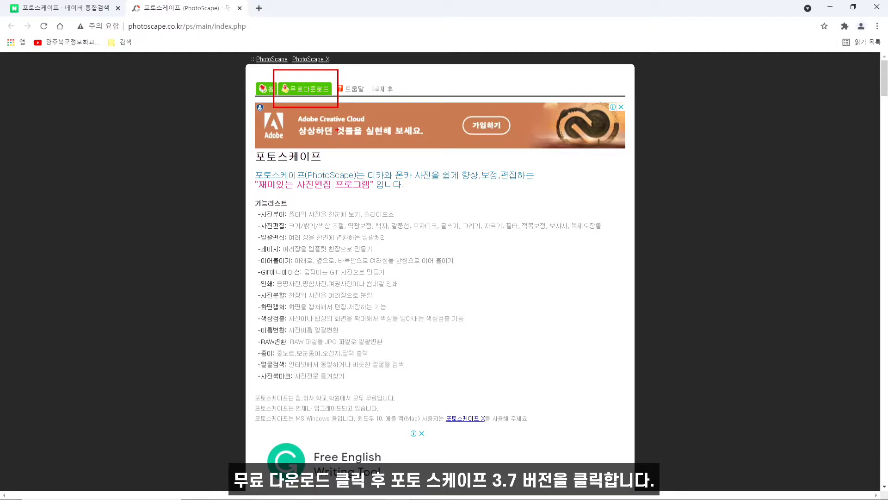
key("Escape")
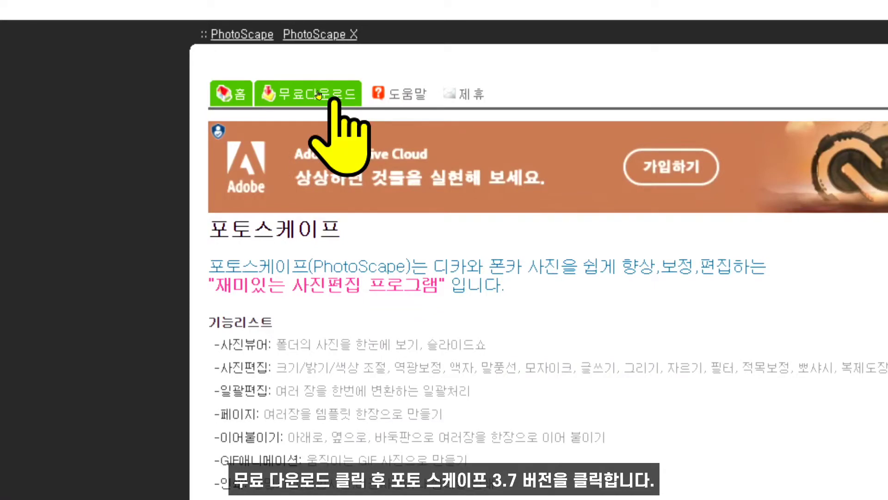
left_click(318, 94)
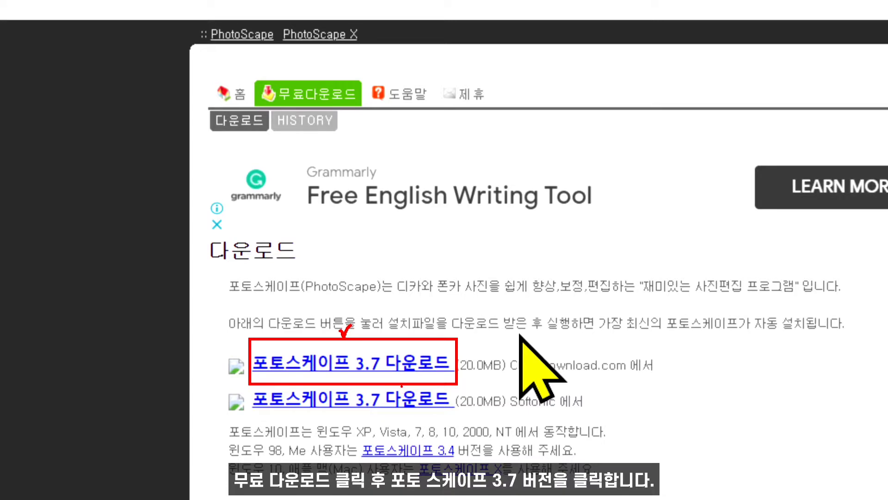
left_click(342, 366)
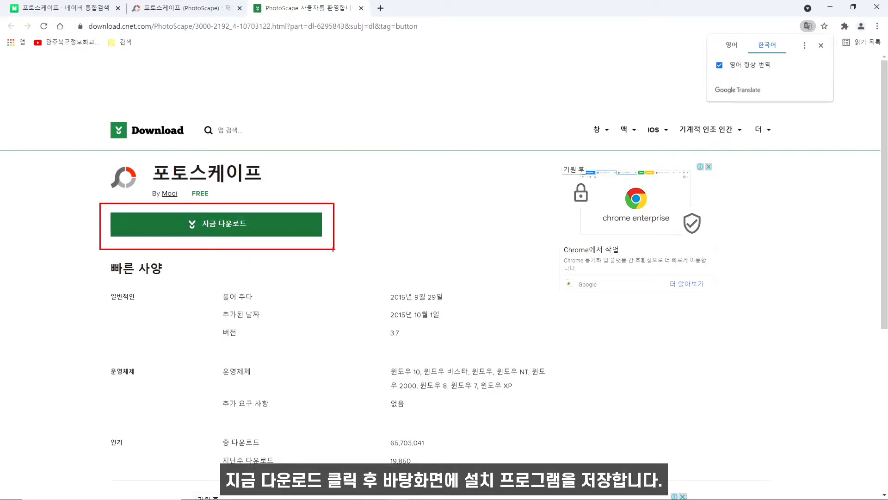
- Download the installer, save it to the desktop (바탕 화면) as PhotoScapeSetup_V3.7.exe, and close the browser
left_click(252, 232)
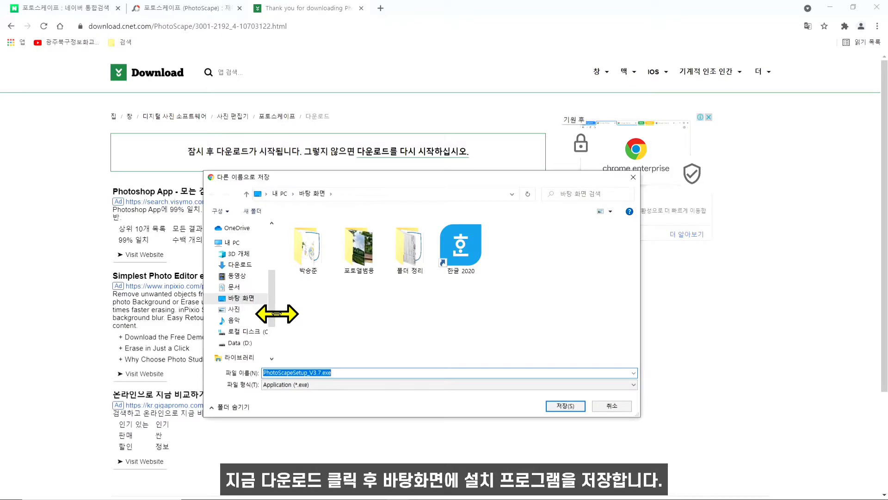
left_click_drag(326, 182, 300, 142)
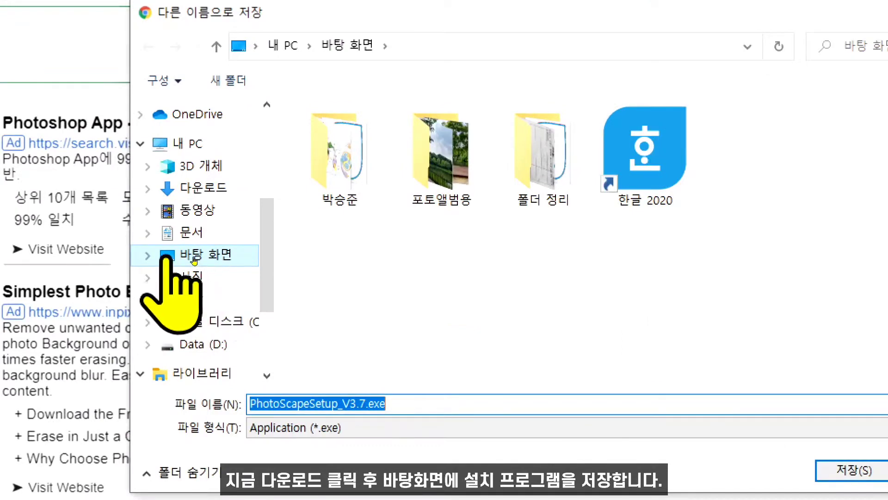
left_click(220, 264)
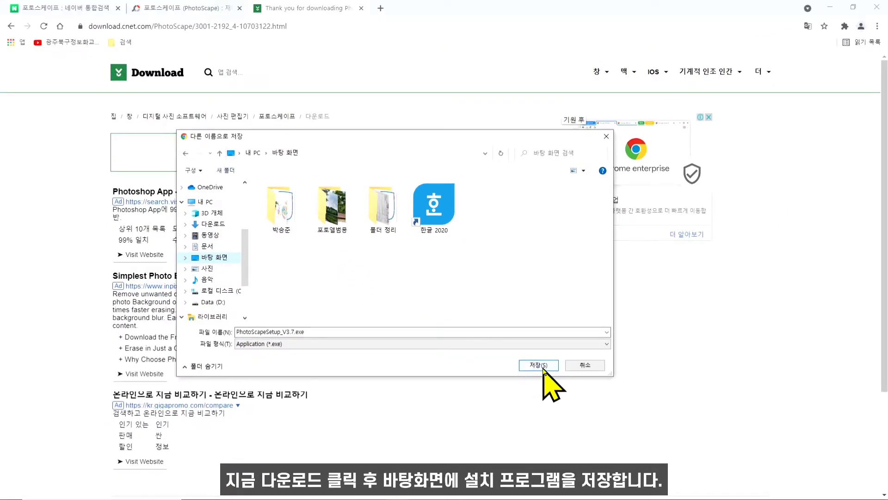
left_click(544, 366)
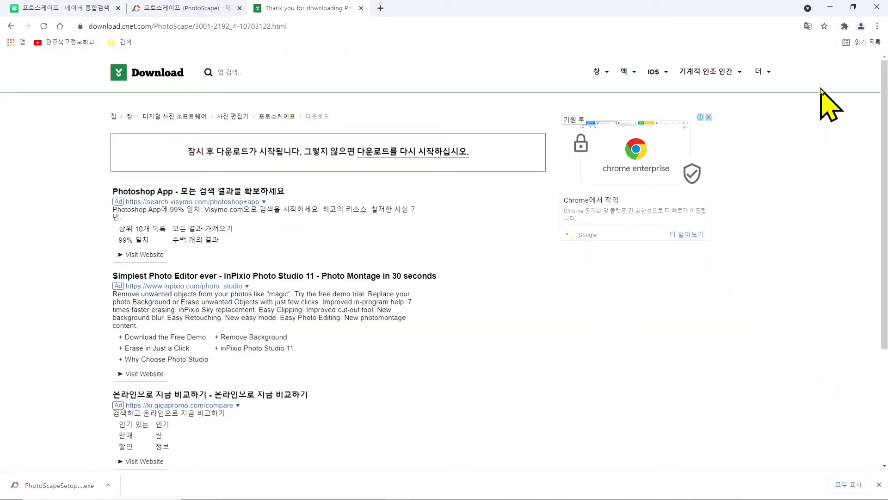
left_click(873, 9)
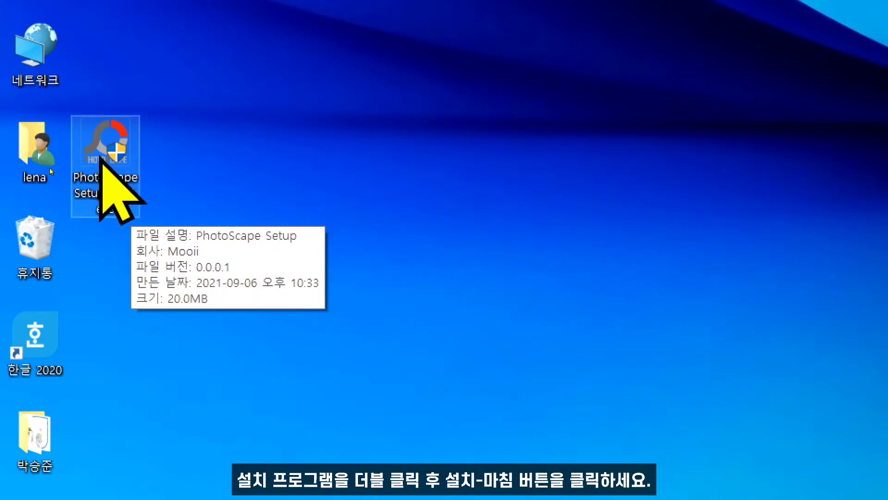
- Run the PhotoScape setup file from the desktop, install V3.7, and finish with the option to launch the program enabled
double_click(100, 157)
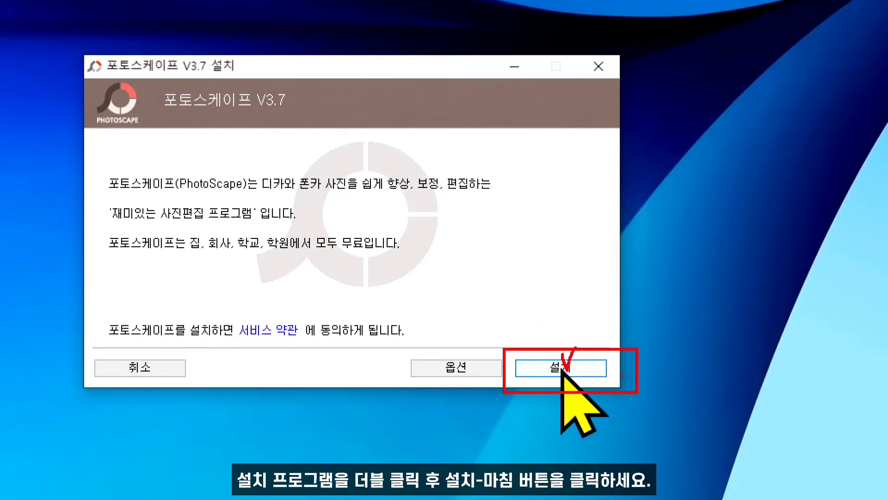
left_click(537, 368)
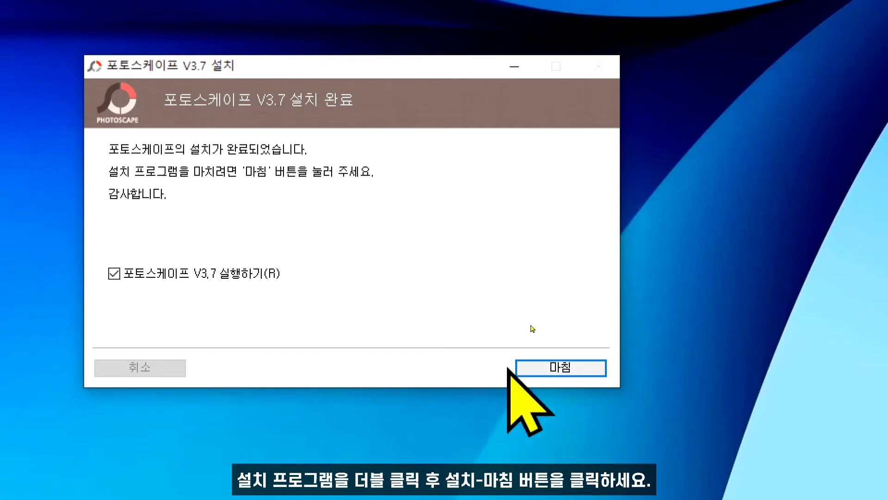
left_click(574, 372)
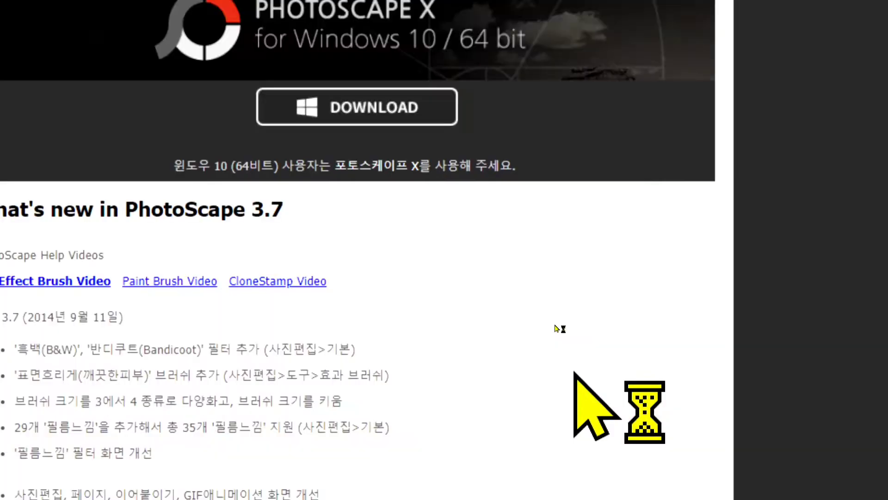
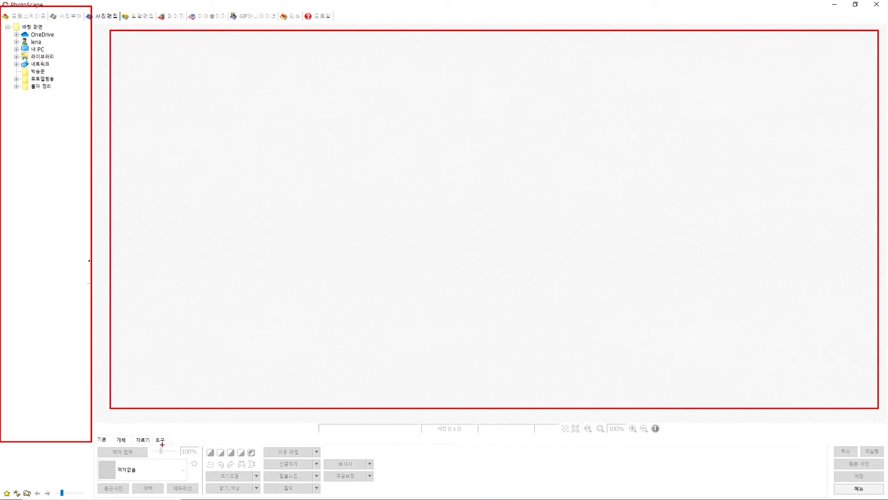
mouse_move(98, 426)
left_mouse_down()
mouse_move(630, 488)
mouse_move(886, 488)
mouse_move(887, 498)
left_mouse_up()
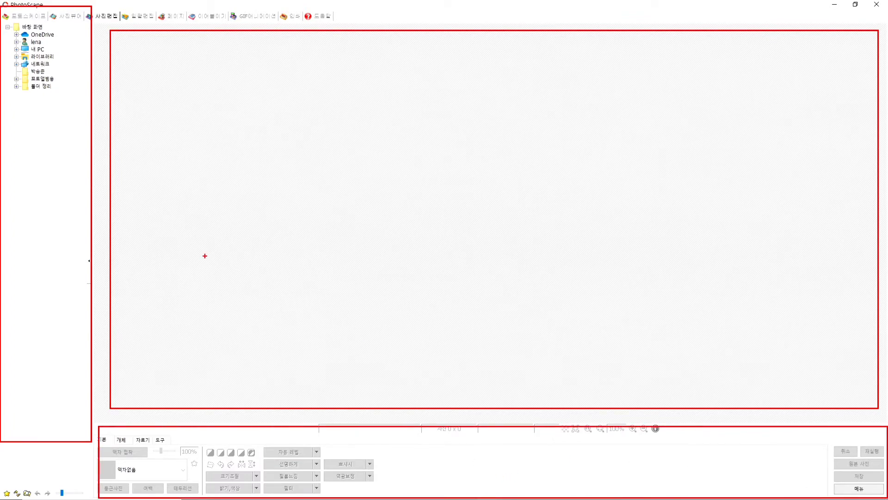
key("Escape")
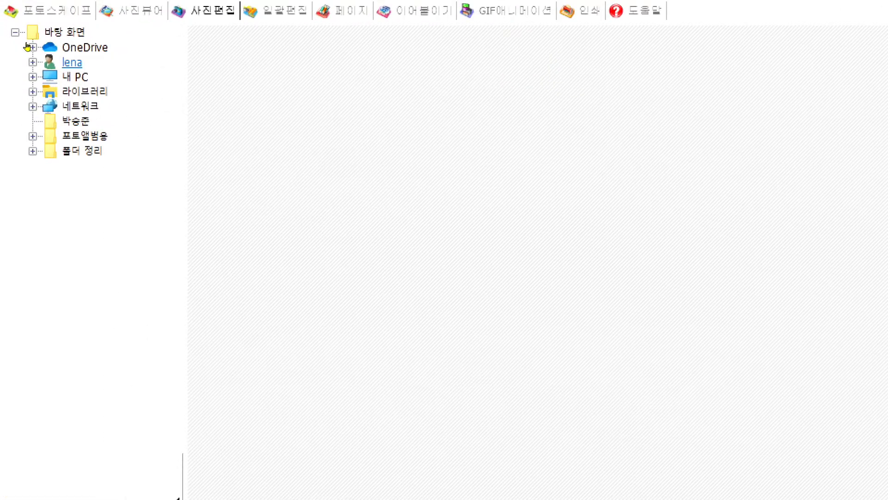
- Browse to the 포토앨범용 folder in the photo editor and open the photo of the tree-lined path with the yellow bicycle
left_click(72, 62)
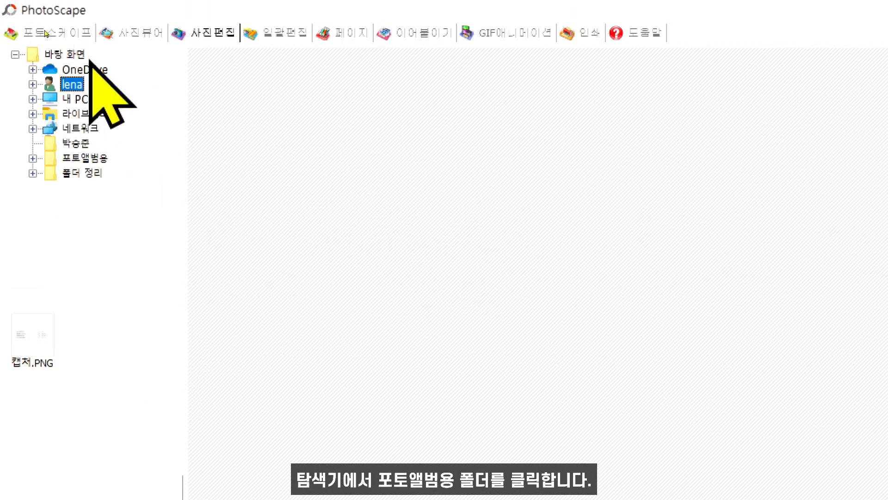
left_click(93, 159)
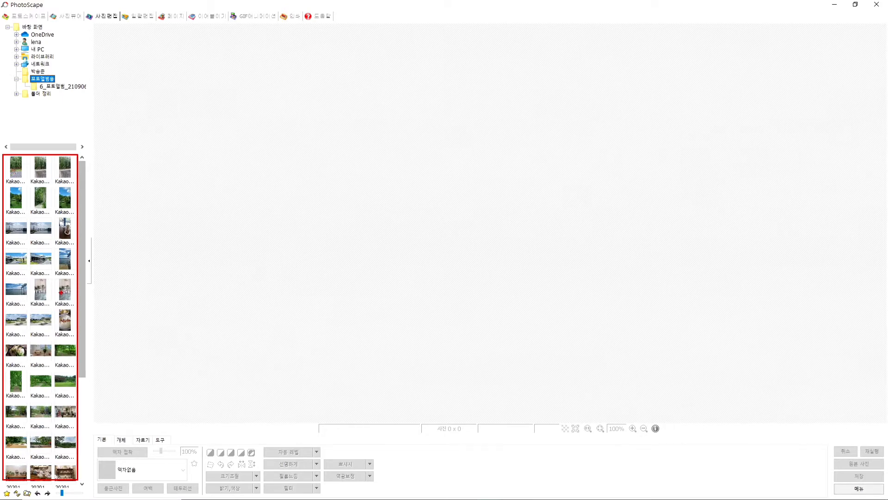
mouse_move(86, 254)
left_mouse_down()
mouse_move(85, 378)
mouse_move(91, 268)
left_mouse_up()
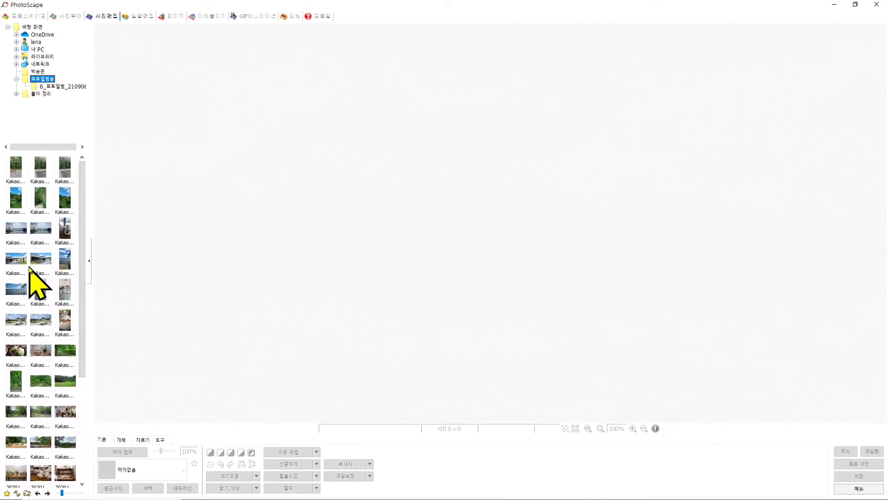
left_click(65, 351)
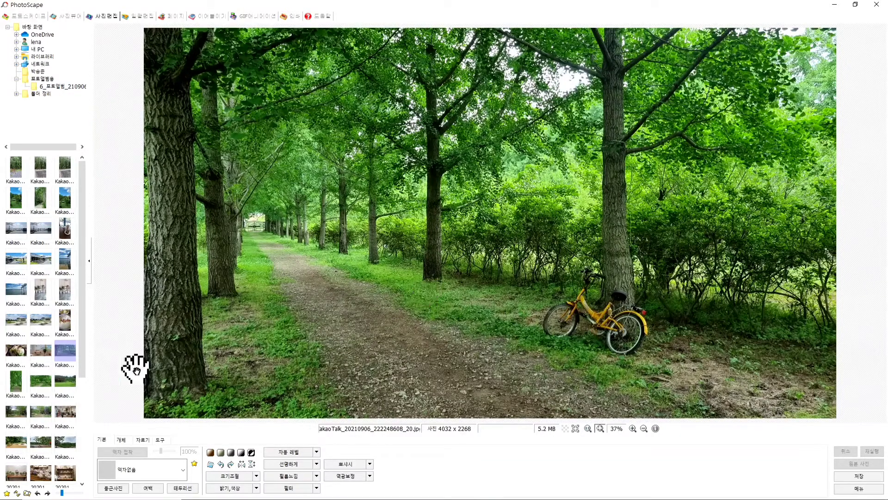
mouse_move(58, 328)
left_mouse_down()
mouse_move(68, 354)
mouse_move(82, 326)
mouse_move(128, 352)
mouse_move(132, 361)
mouse_move(123, 370)
left_mouse_up()
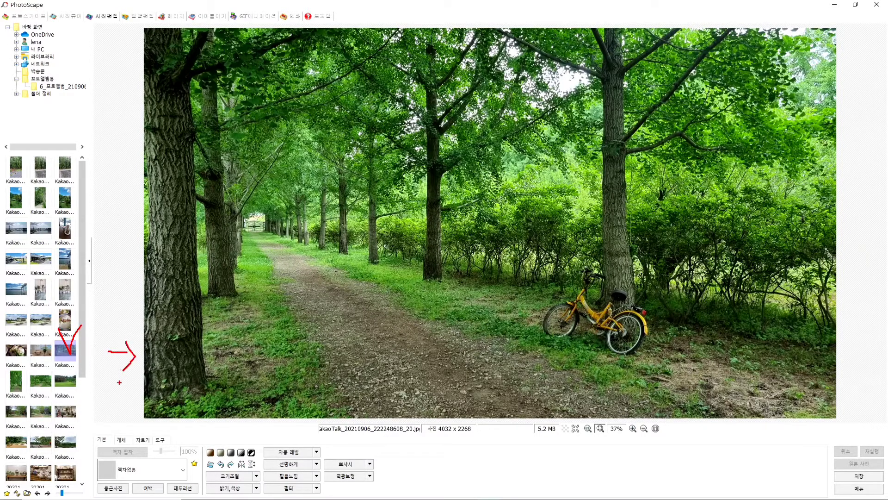
key("Escape")
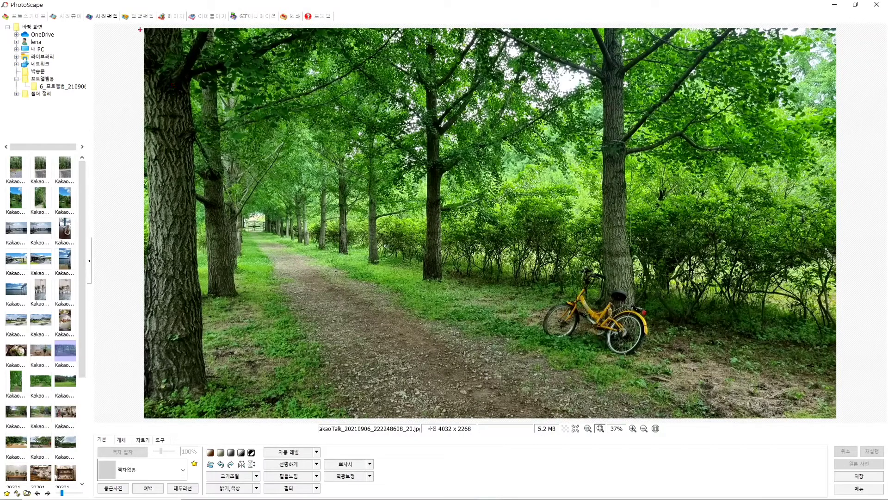
mouse_move(140, 29)
left_mouse_down()
mouse_move(128, 69)
mouse_move(122, 203)
mouse_move(116, 376)
mouse_move(128, 410)
left_mouse_up()
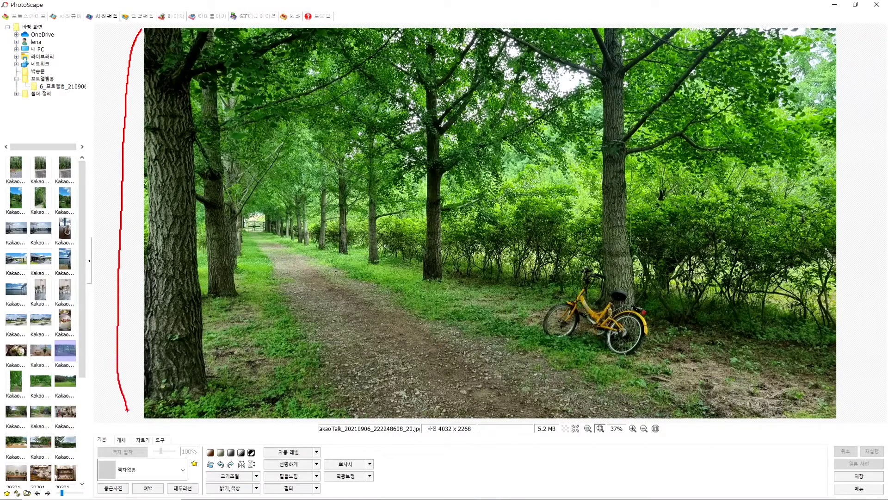
key("Escape")
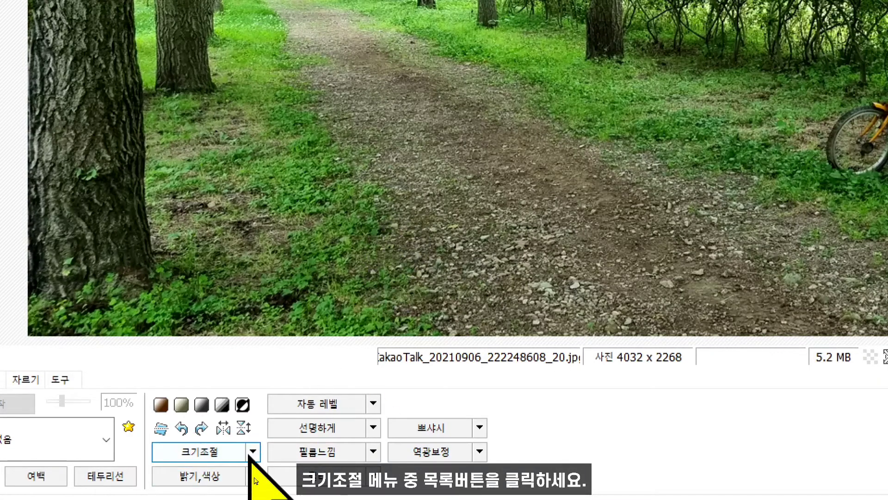
- Resize the photo with the preset that reduces its long side to 1280 px
left_click(253, 451)
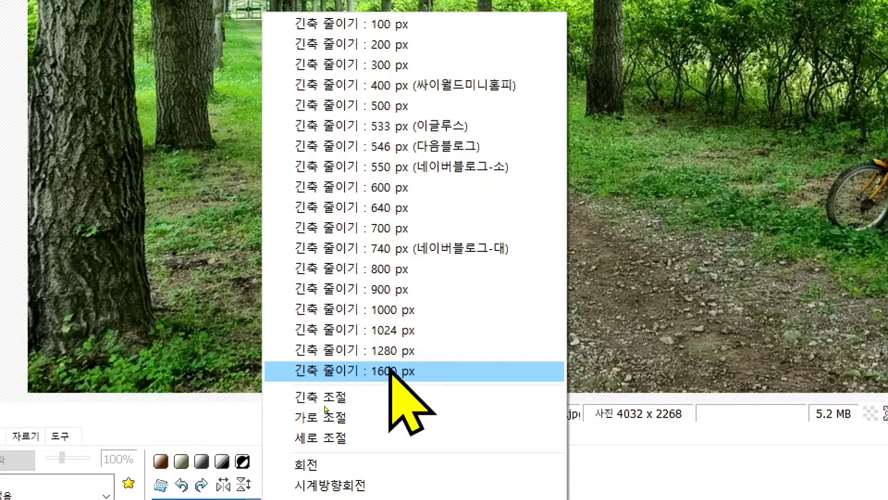
left_click(416, 350)
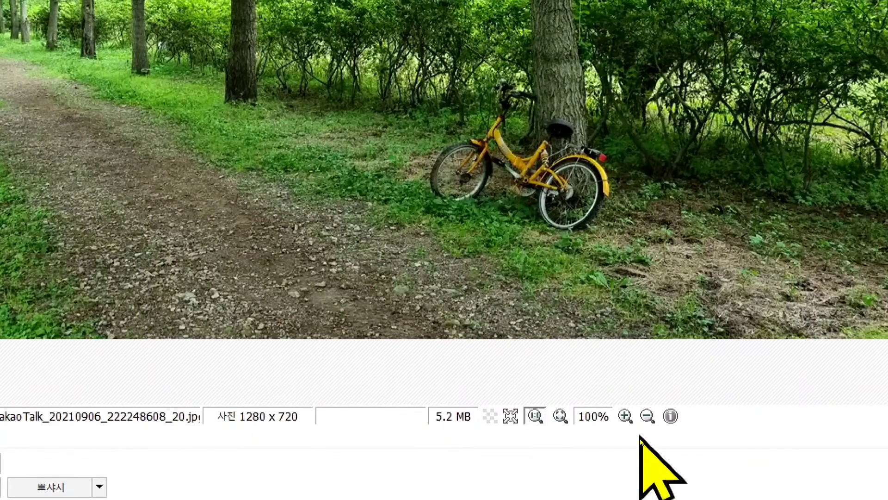
- Inspect the resized photo by magnifying the view to 150% and zooming back out
left_click(626, 416)
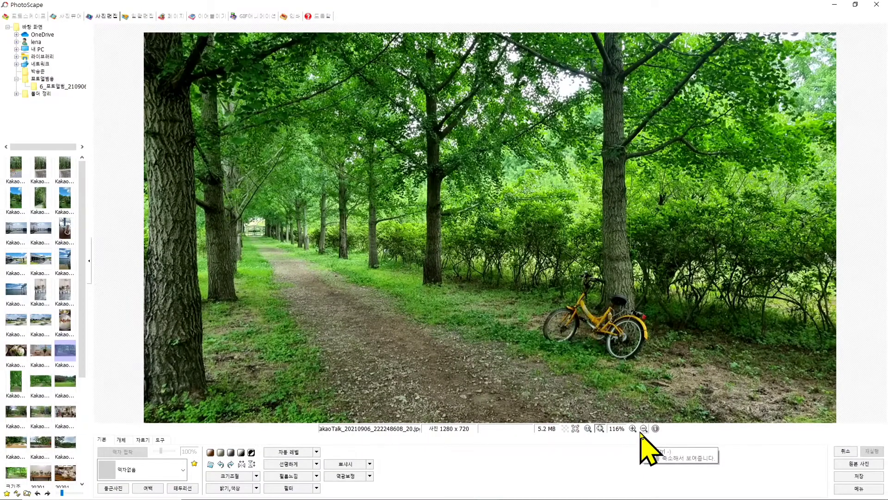
left_click(633, 429)
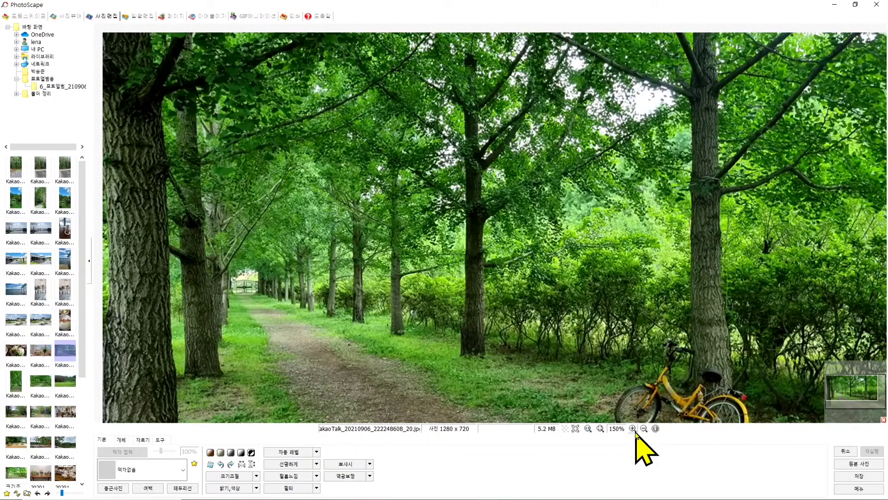
left_click(644, 430)
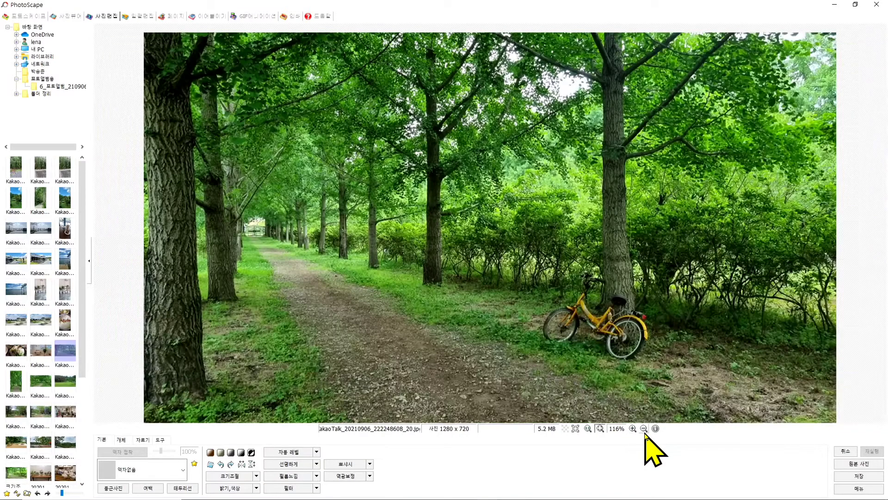
left_click(644, 429)
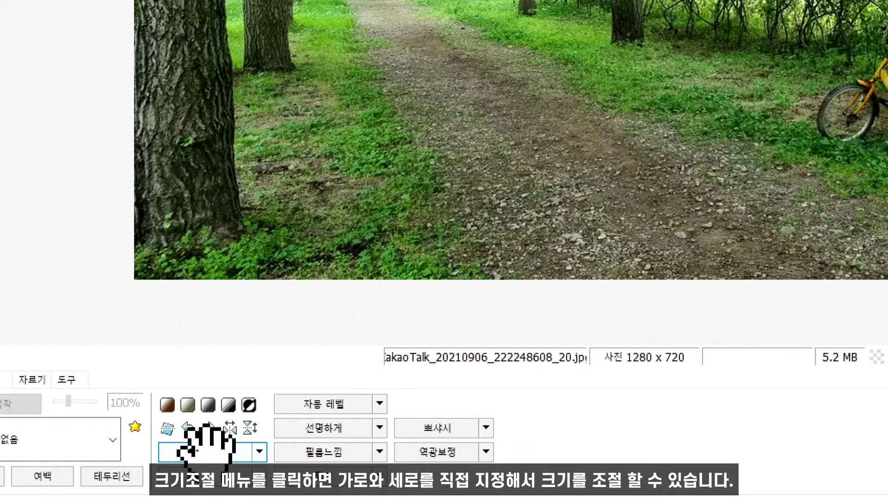
- Resize the photo to a custom width of 1000 px with the width-to-height ratio kept
left_click(228, 452)
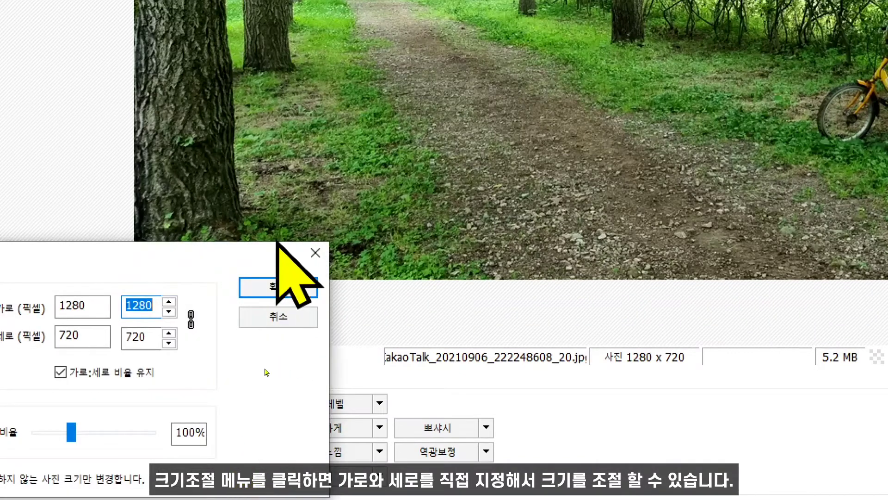
left_click_drag(252, 254, 496, 221)
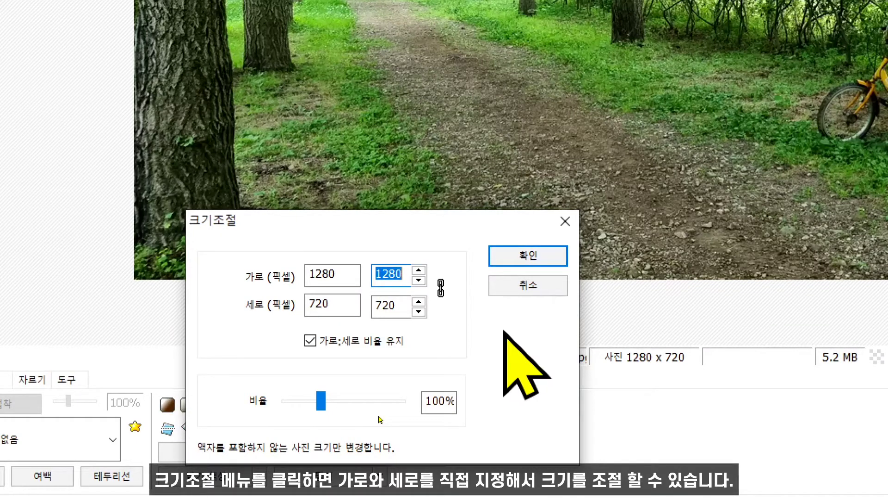
type("1000")
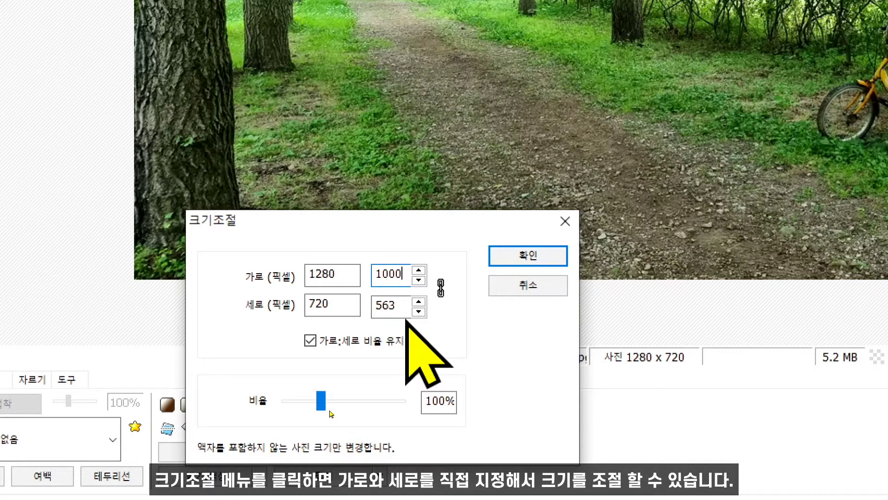
left_click(545, 260)
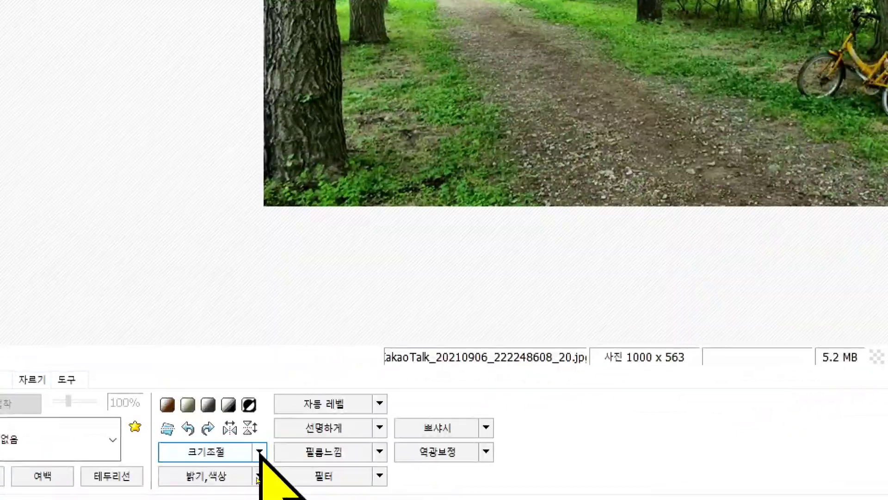
left_click(256, 477)
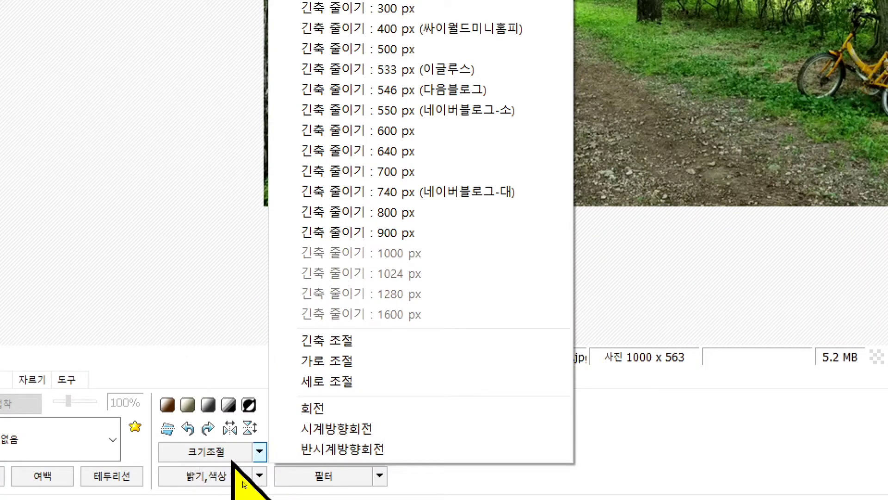
left_click(222, 459)
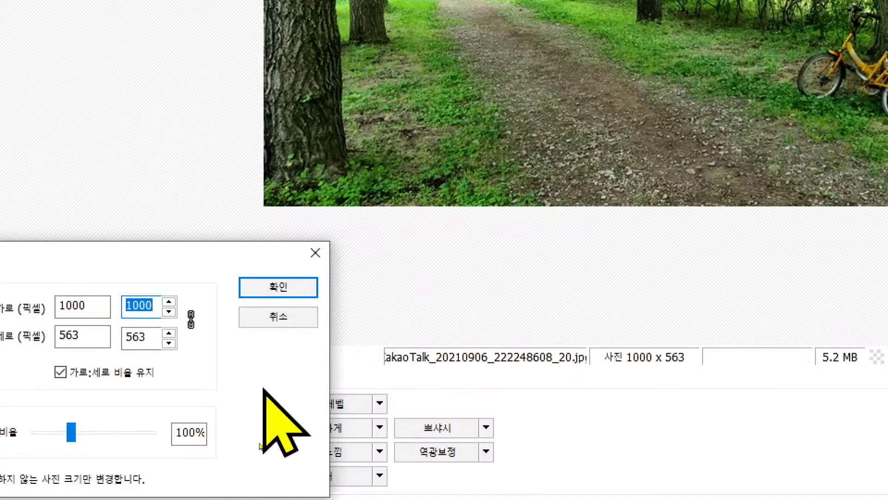
left_click(293, 320)
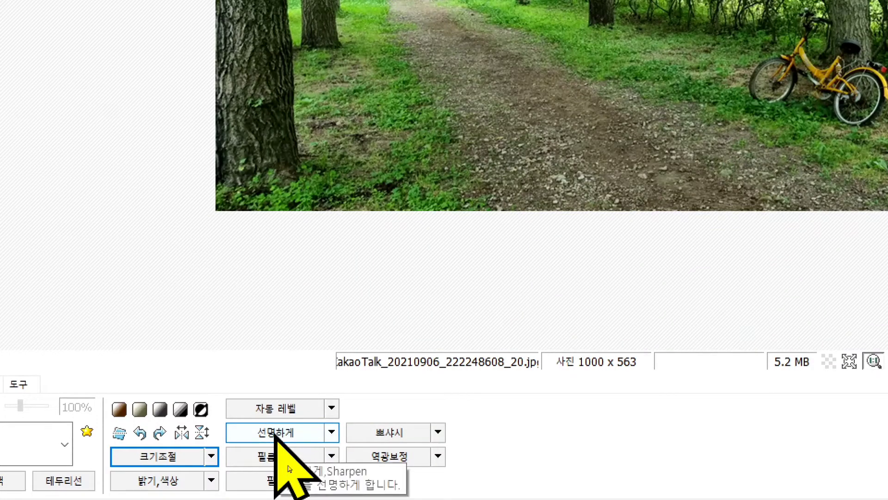
- Try sharpening the photo at level 8, and undo the sharpening
left_click(330, 432)
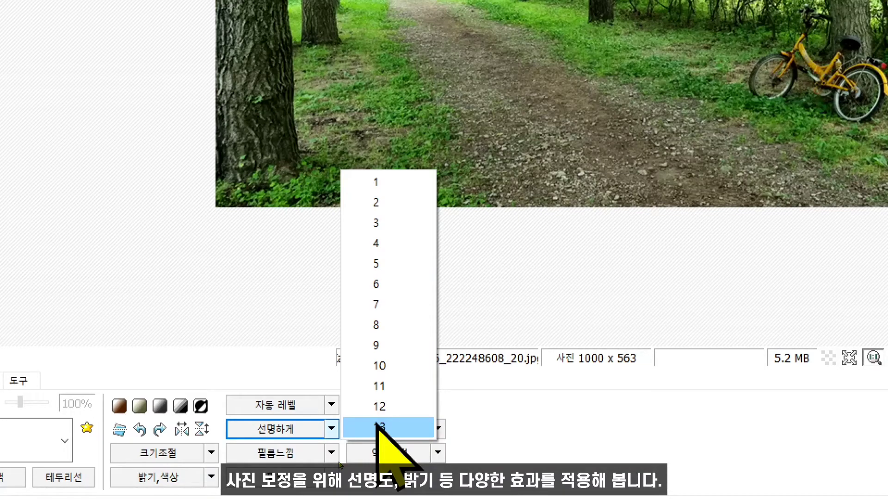
left_click(397, 325)
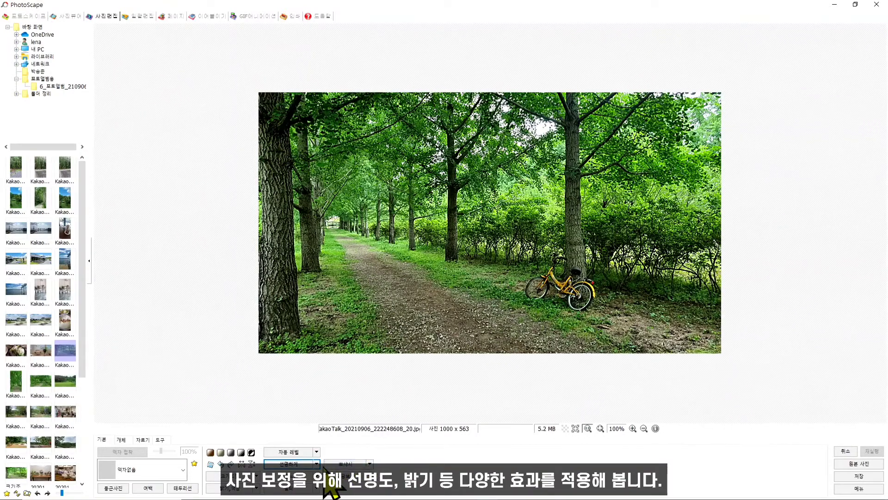
left_click(317, 464)
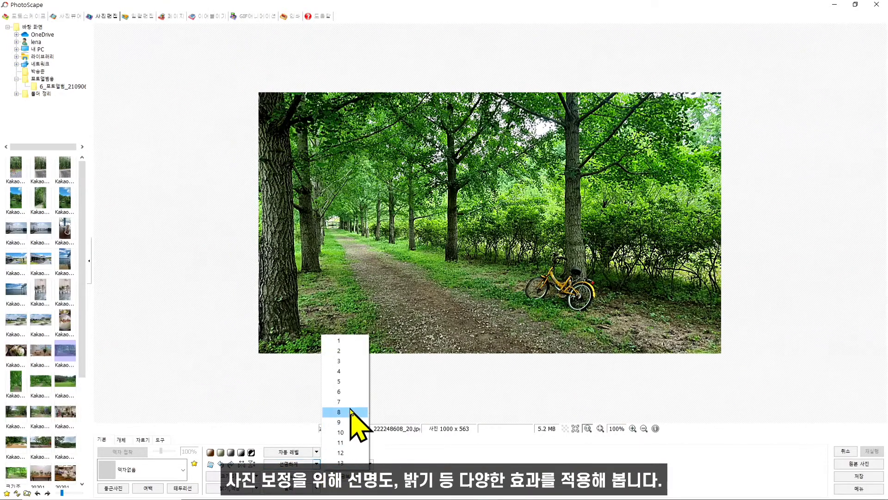
left_click(464, 398)
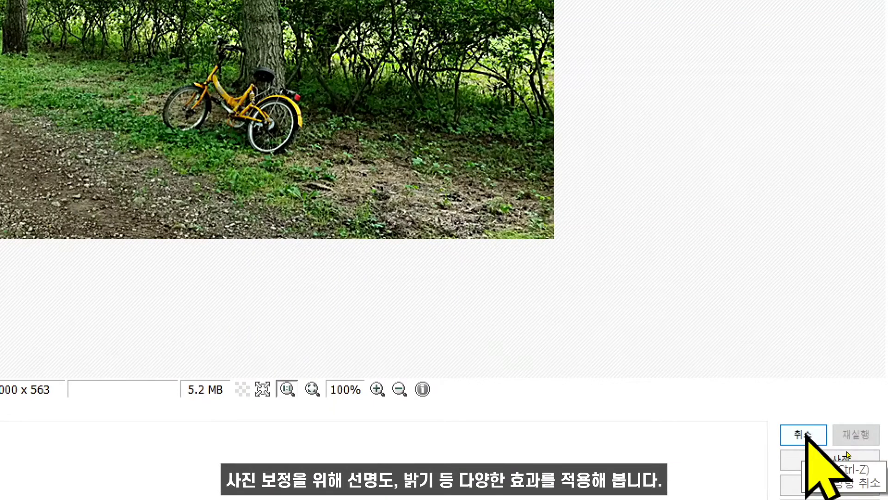
left_click(804, 435)
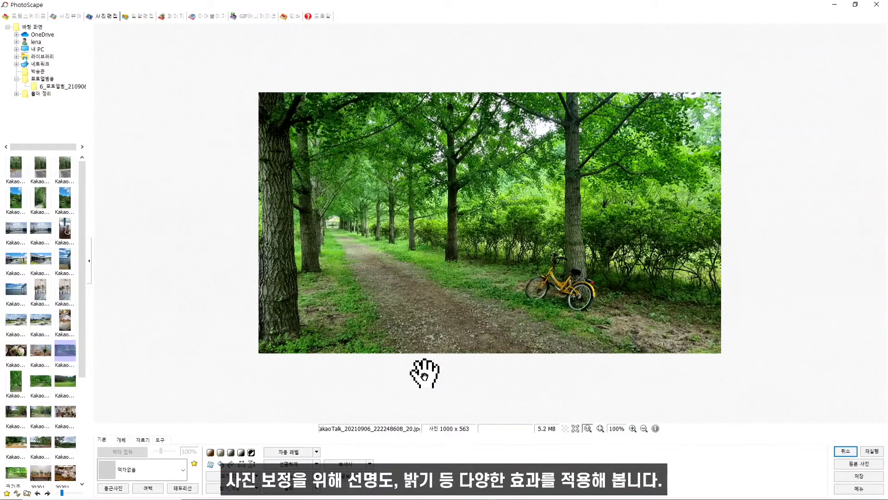
- Sharpen the photo at level 2 and brighten it with the 밝게 adjustment, comparing the brightening by undoing and redoing it
left_click(316, 464)
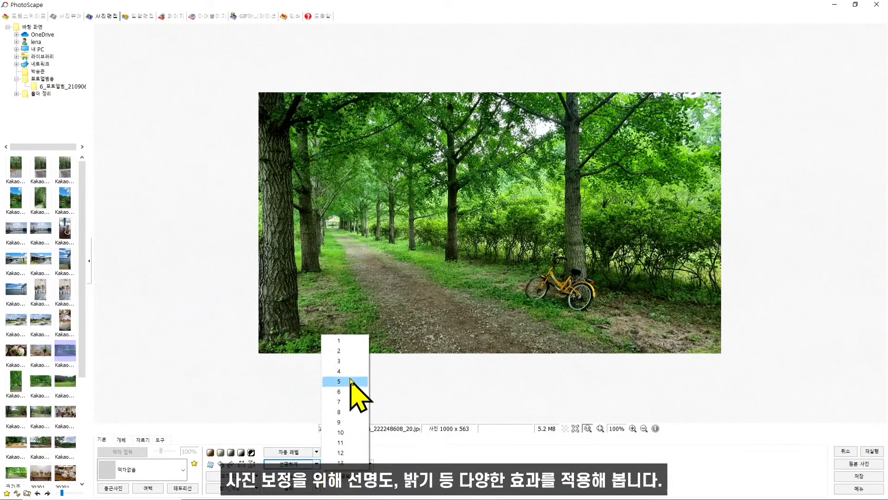
left_click(349, 352)
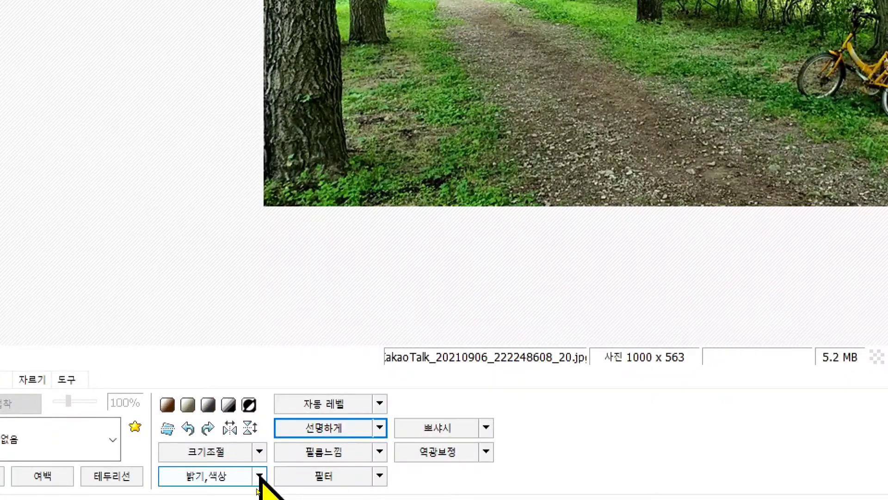
left_click(259, 477)
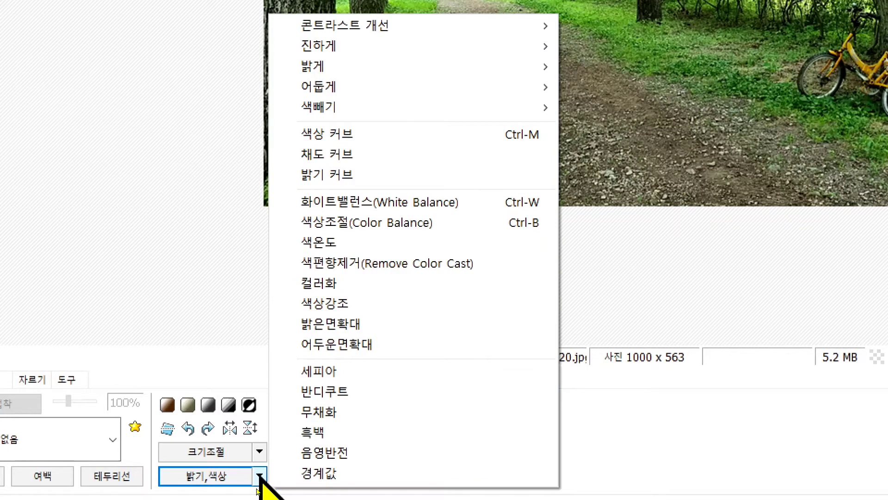
mouse_move(473, 69)
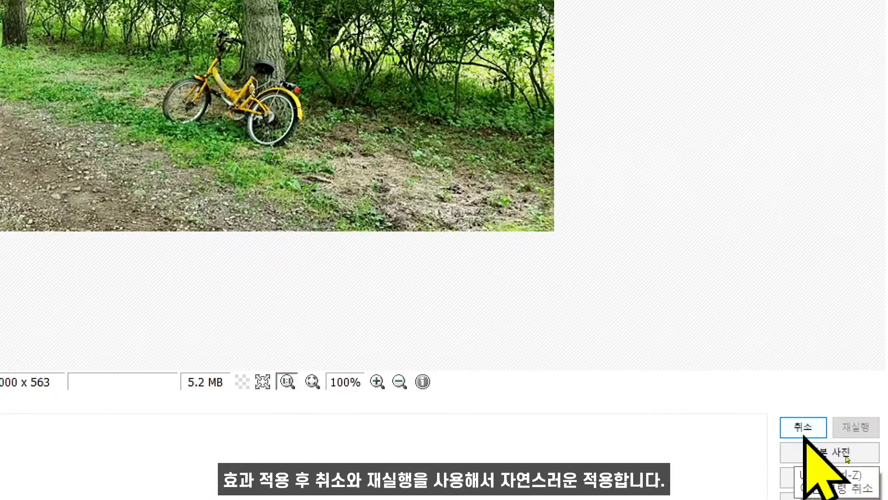
left_click(804, 434)
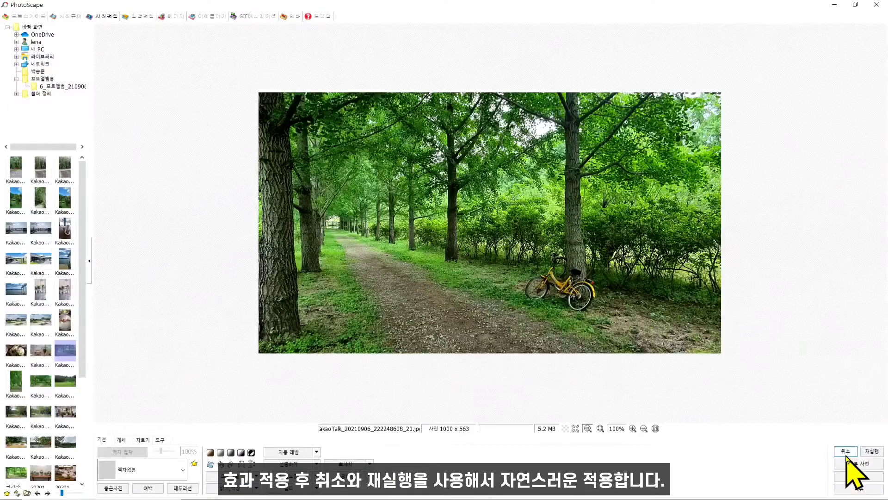
left_click(878, 453)
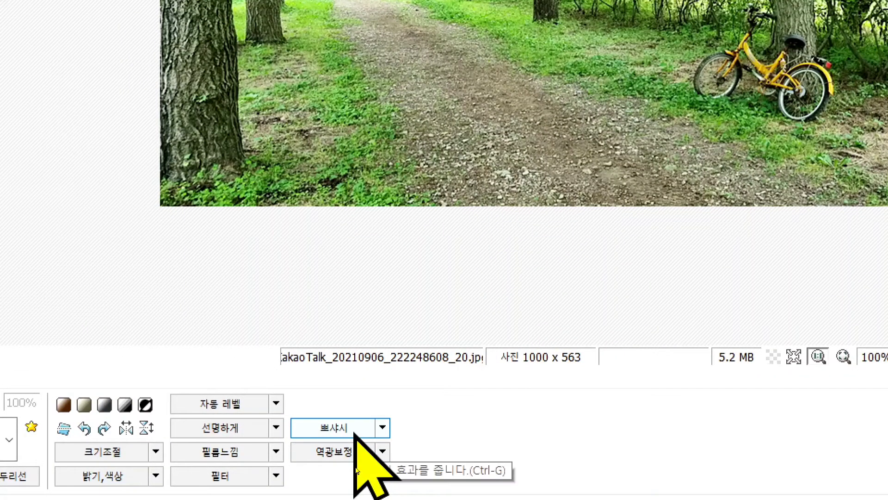
- Try the 뽀샤시 glow effect on the photo at the strong (강) setting, and undo it
left_click(383, 428)
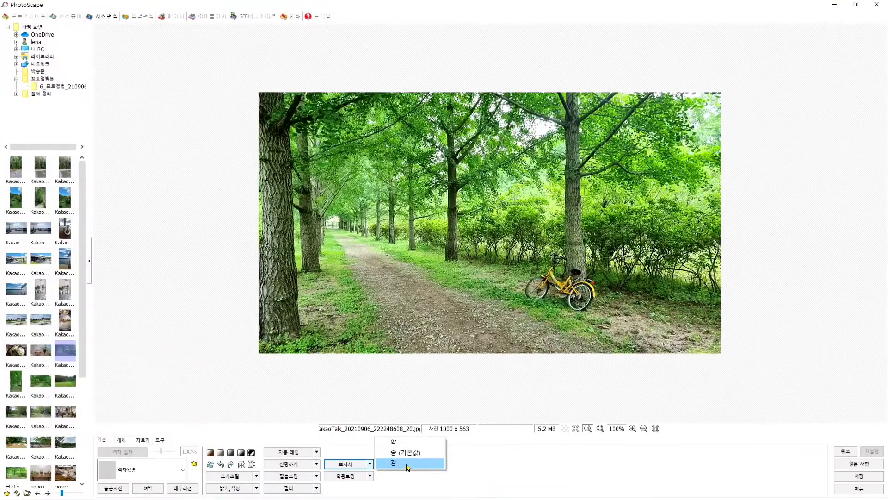
left_click(406, 463)
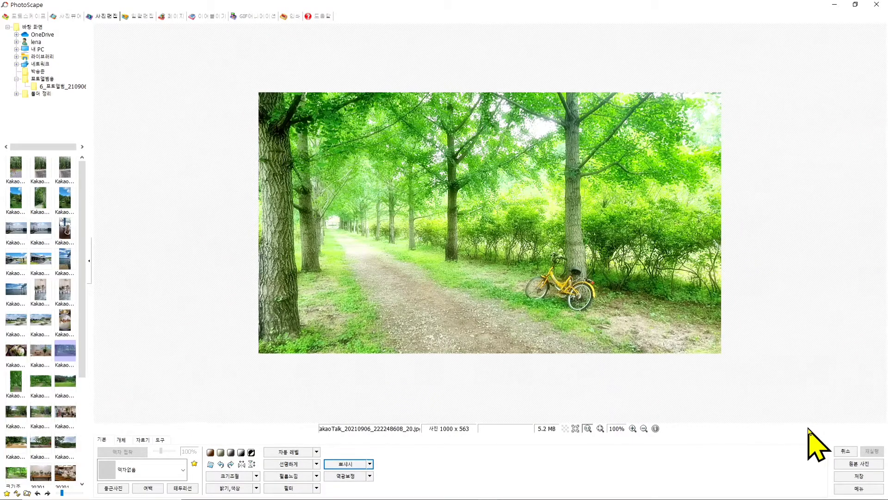
left_click(844, 450)
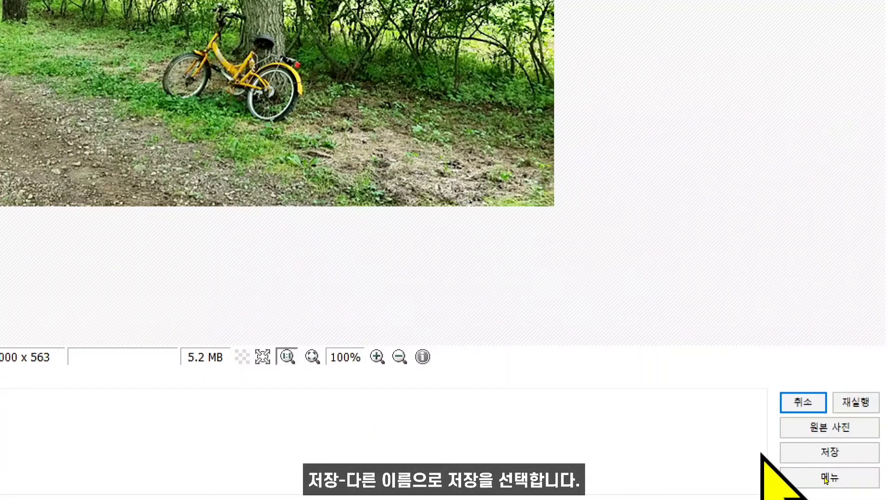
- Start saving the edited photo and set the JPEG quality to 100% in the save options
left_click(828, 452)
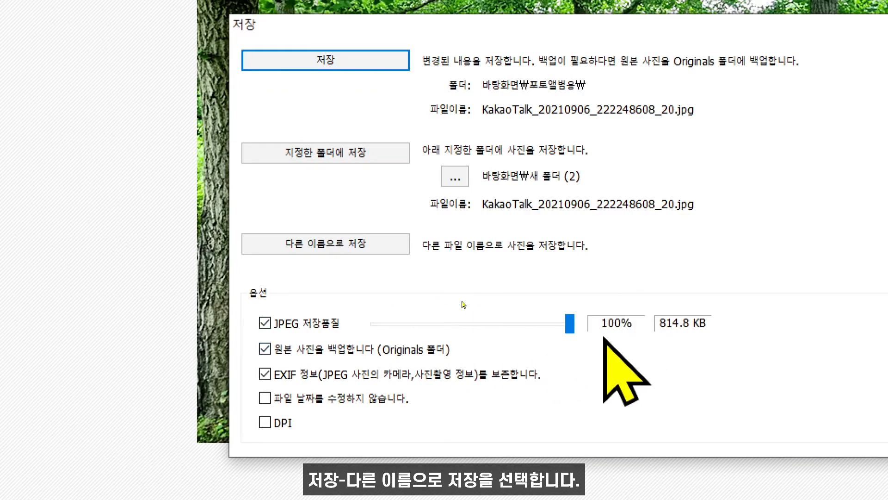
left_click(554, 329)
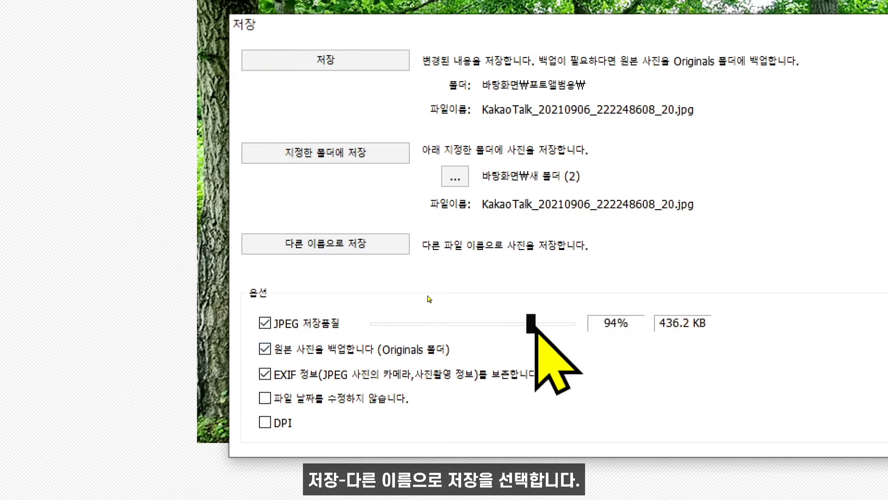
key("Right")
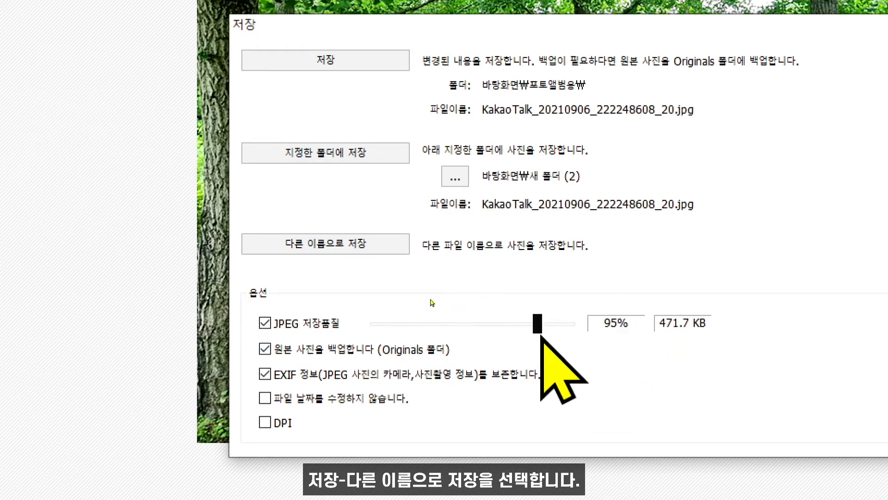
key("Right")
key("Right")
key("Right")
key("Right")
key("Right")
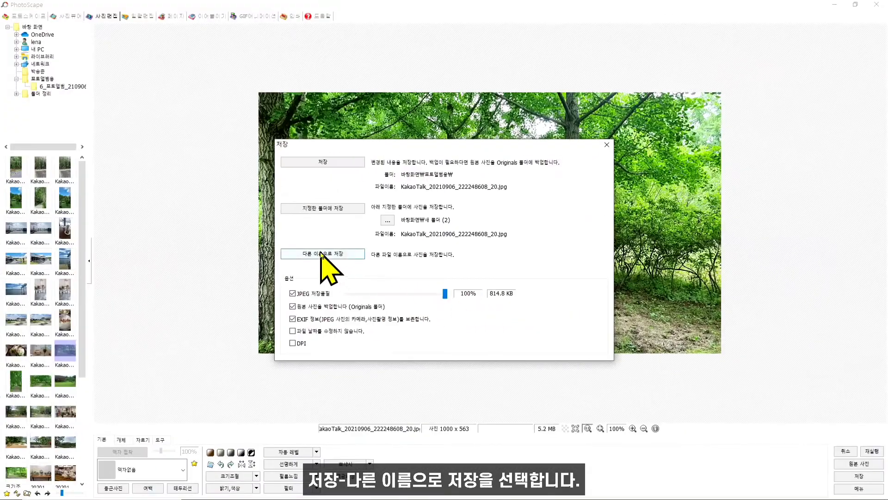
key("ctrl+2")
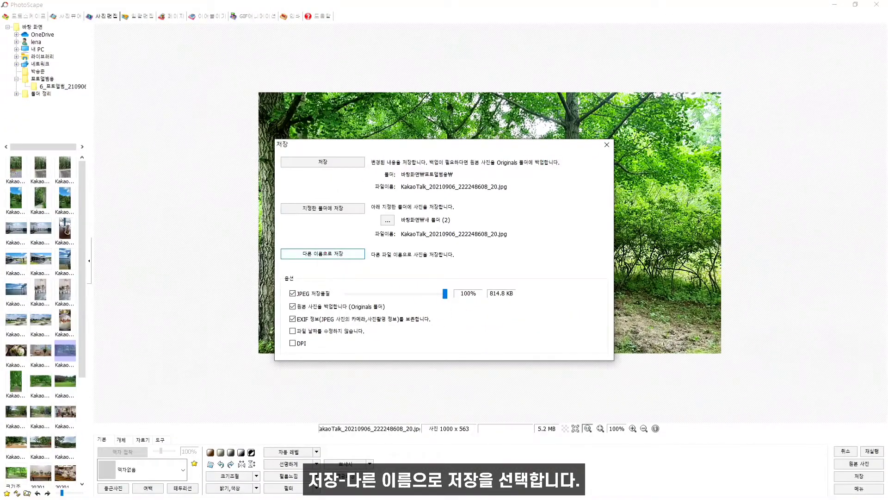
mouse_move(327, 241)
left_mouse_down()
mouse_move(339, 251)
mouse_move(349, 240)
left_mouse_up()
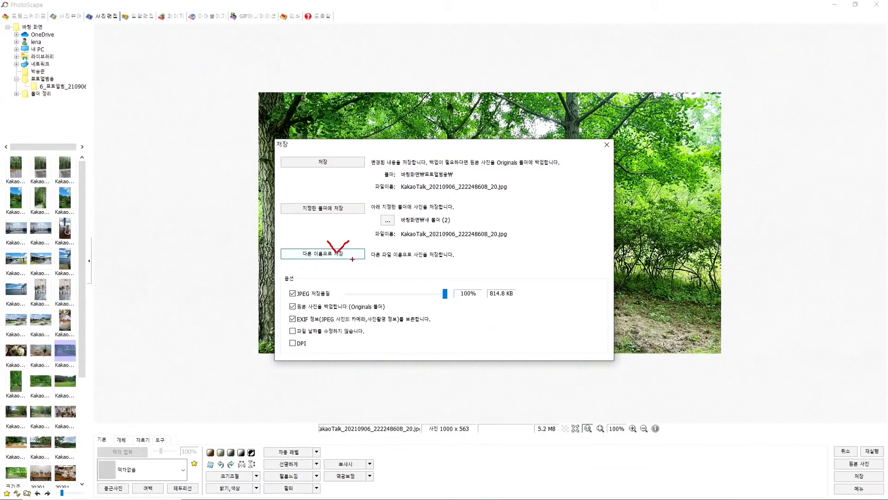
key("Escape")
- Save the photo under a different name as the JPEG 수정 사진1(밝기,크기) in the 포토앨범용 folder
left_click(340, 253)
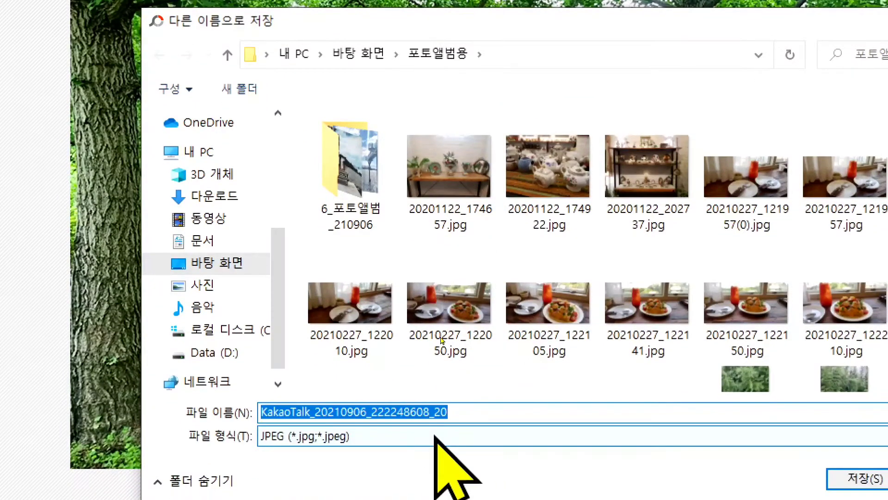
key("BackSpace")
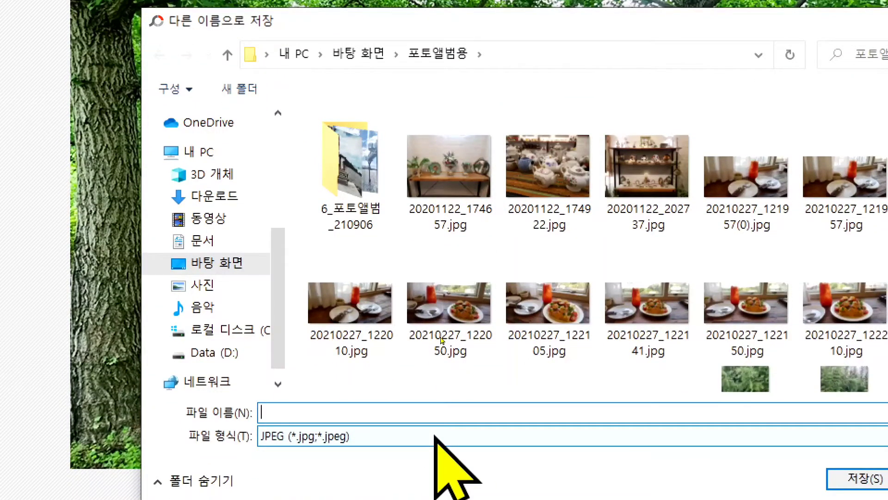
type("tnwj")
key("BackSpace")
key("BackSpace")
key("BackSpace")
key("BackSpace")
type("m")
key("BackSpace")
type("tnwjd")
key("BackSpace")
key("BackSpace")
key("BackSpace")
key("BackSpace")
key("BackSpace")
key("BackSpace")
type("수정 사진1(")
type("밝기")
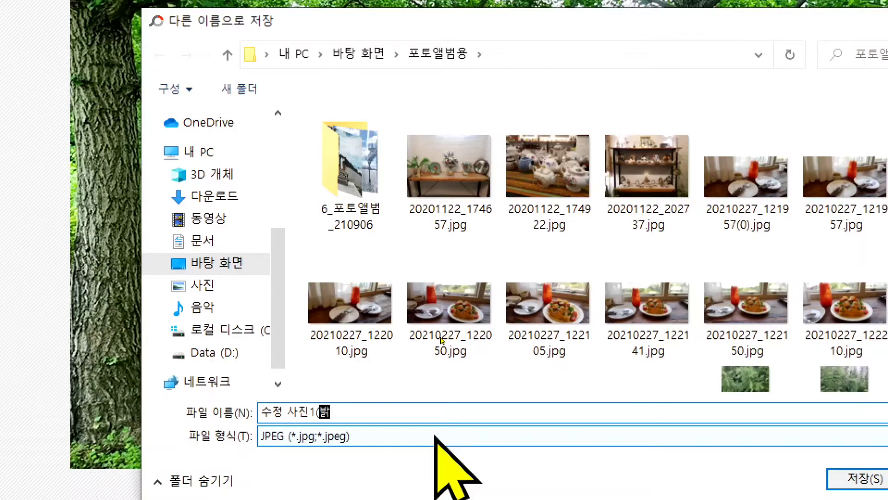
type(",크기)")
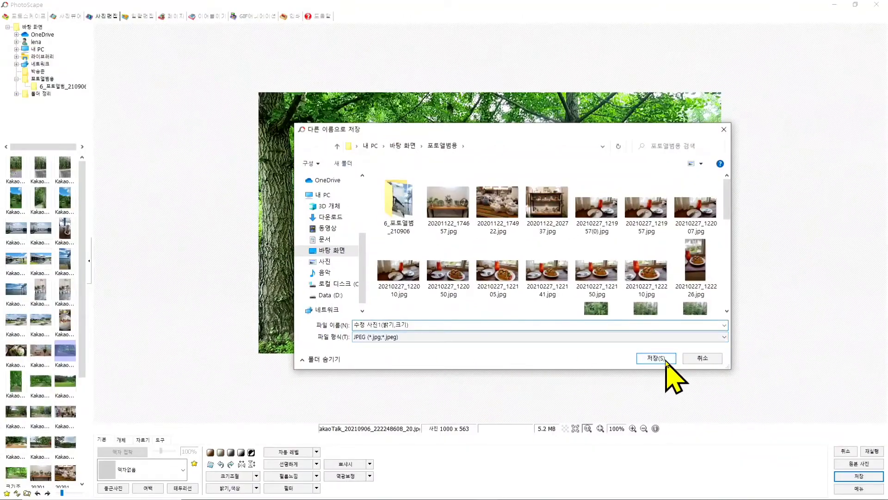
left_click(667, 360)
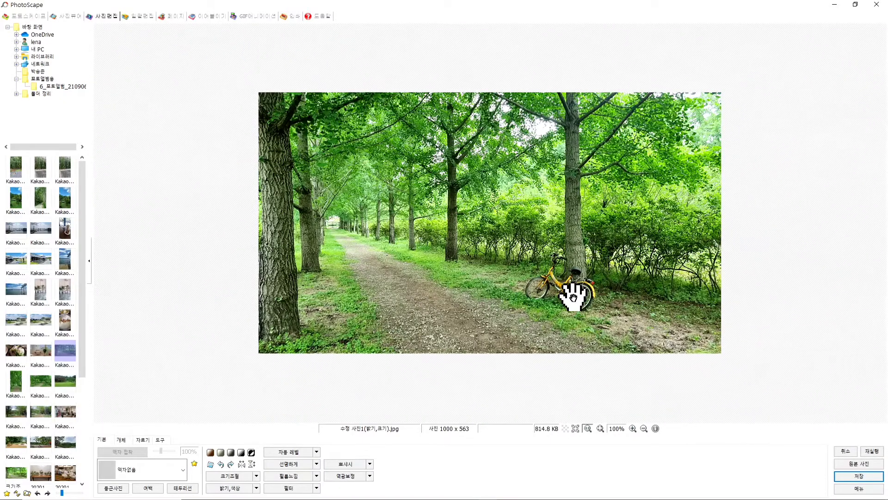
- Switch to batch editing (일괄편집) and show the photos of the 포토앨범용 folder
left_click(137, 18)
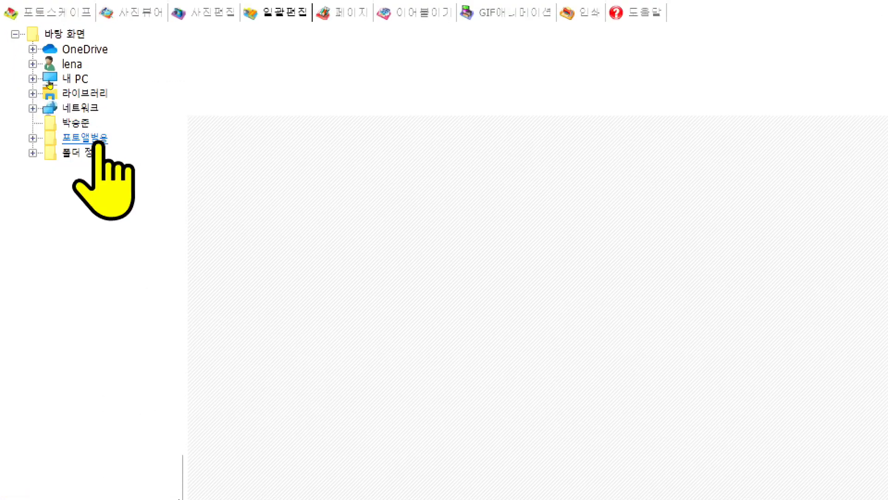
left_click(98, 140)
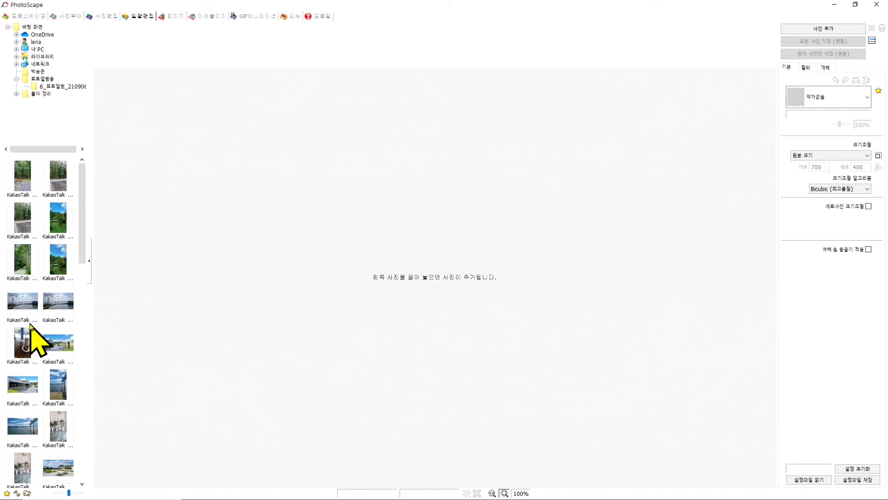
key("ctrl+2")
mouse_move(13, 271)
left_mouse_down()
mouse_move(19, 289)
mouse_move(36, 268)
mouse_move(50, 295)
mouse_move(140, 291)
mouse_move(110, 318)
left_mouse_up()
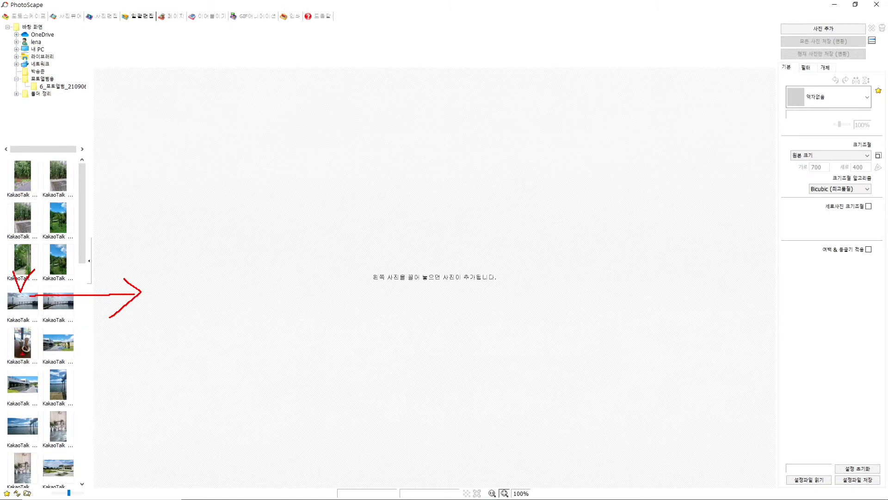
- Add the landscape photos KakaoTalk_20210906_222248608_06, _09 and _15 from the thumbnails to the batch list
key("Escape")
mouse_move(21, 301)
left_mouse_down()
mouse_move(28, 268)
mouse_move(207, 268)
mouse_move(217, 298)
left_mouse_up()
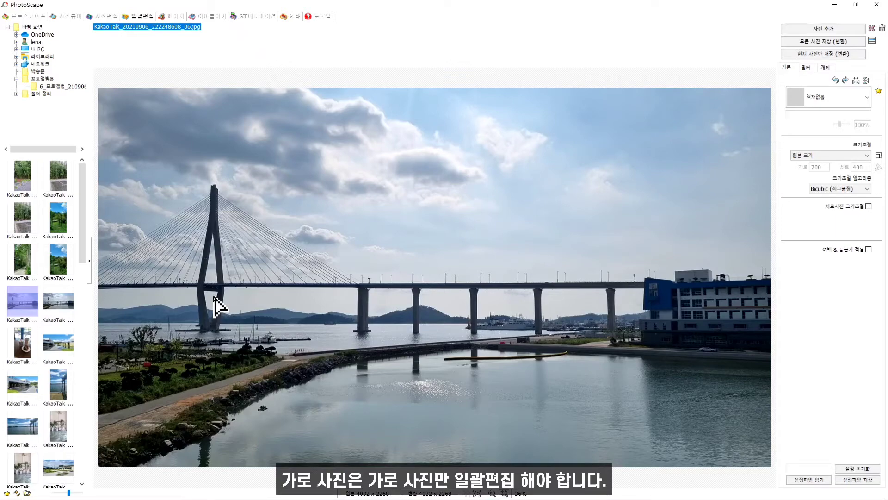
left_click_drag(69, 348, 400, 339)
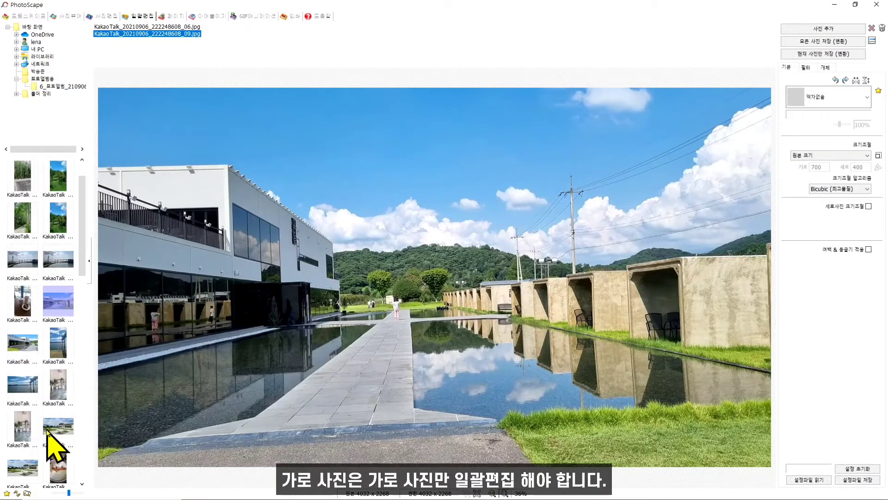
left_click_drag(55, 448, 393, 384)
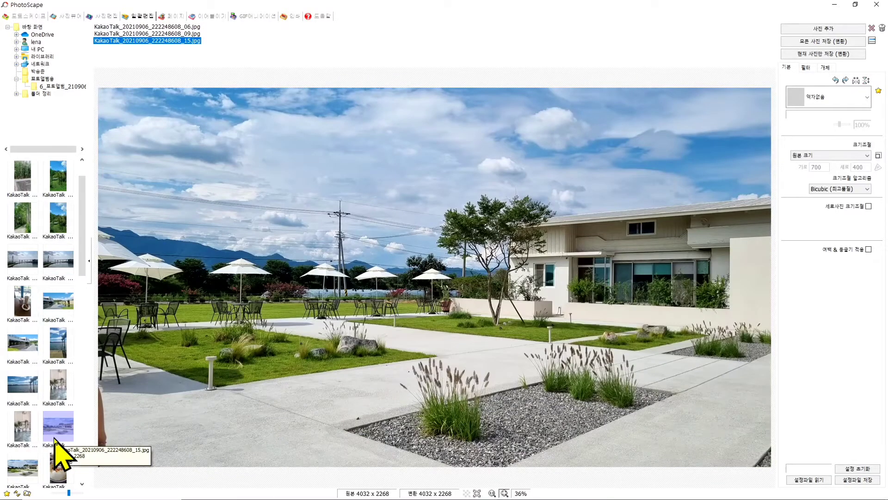
- Add two more landscape photos, KakaoTalk_20210906_222248608_20 and _27, to the batch list
scroll(54, 440, "down", 1)
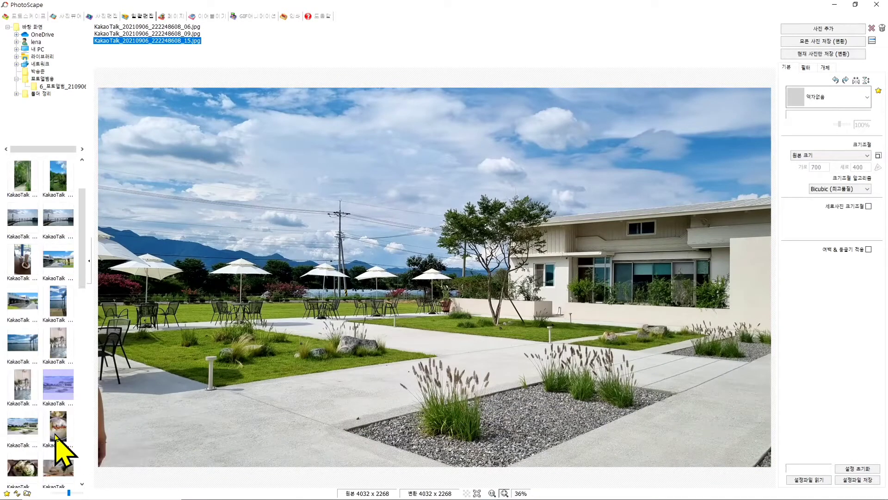
scroll(55, 439, "down", 2)
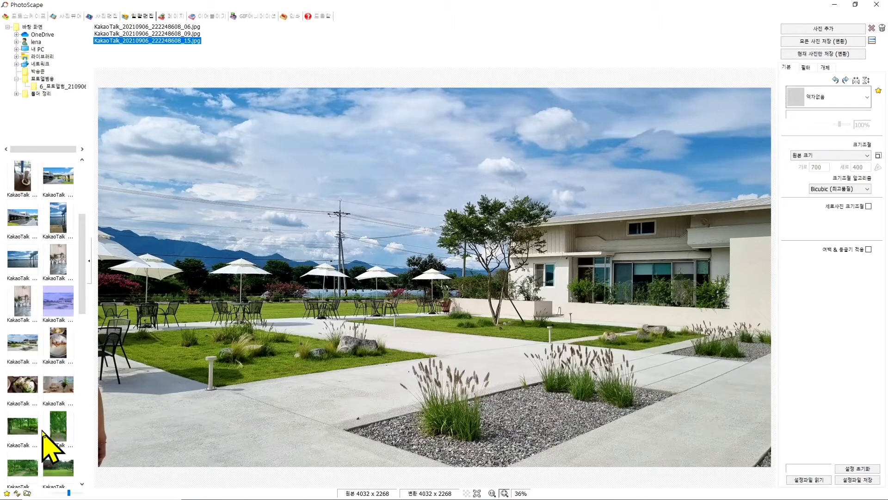
left_click_drag(31, 430, 390, 364)
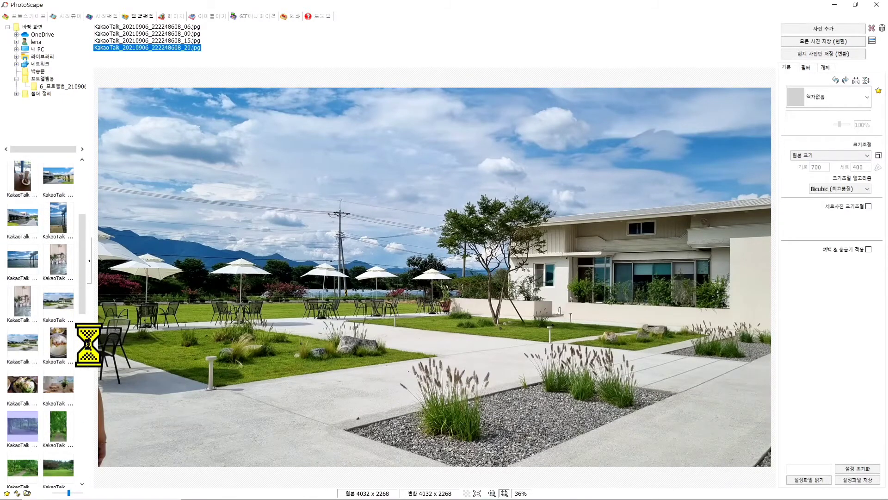
scroll(63, 370, "down", 3)
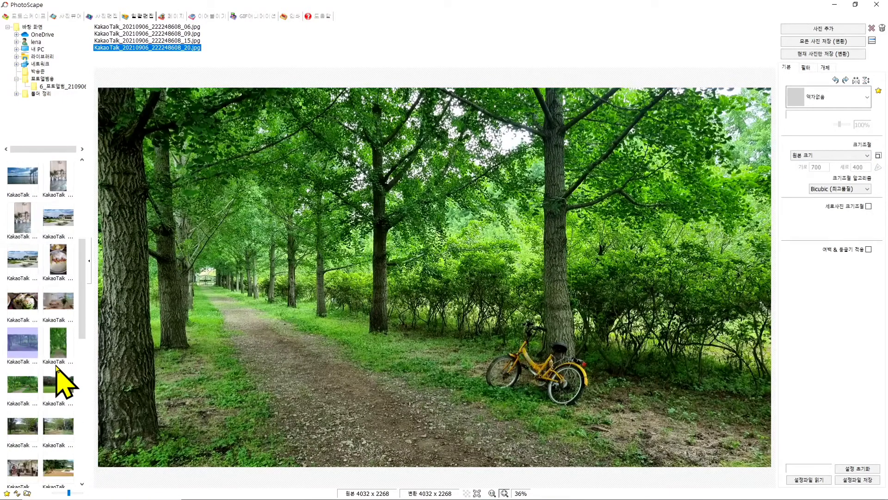
scroll(70, 416, "down", 1)
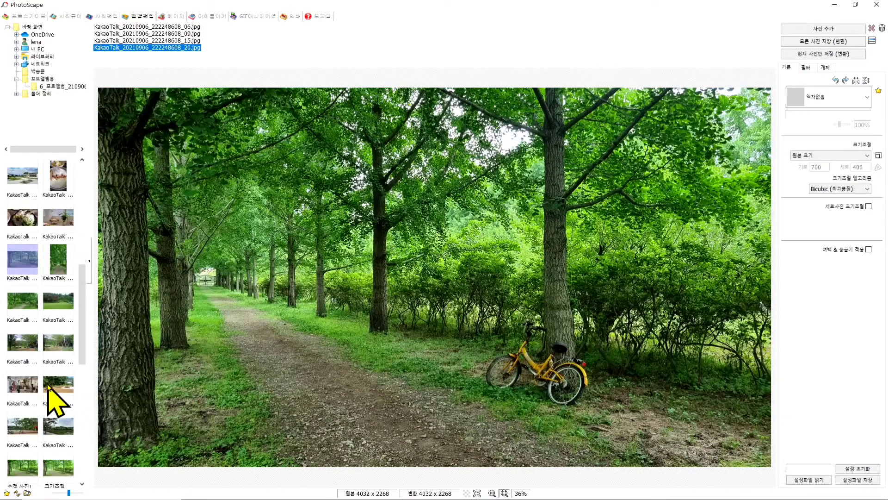
left_click_drag(58, 386, 306, 341)
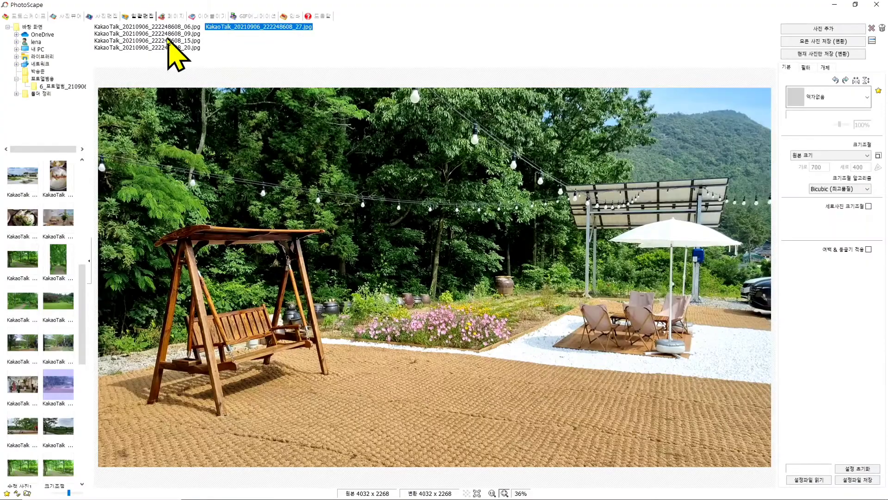
- Preview the added photos one by one from the batch list to check each original
left_click(144, 28)
left_click(148, 33)
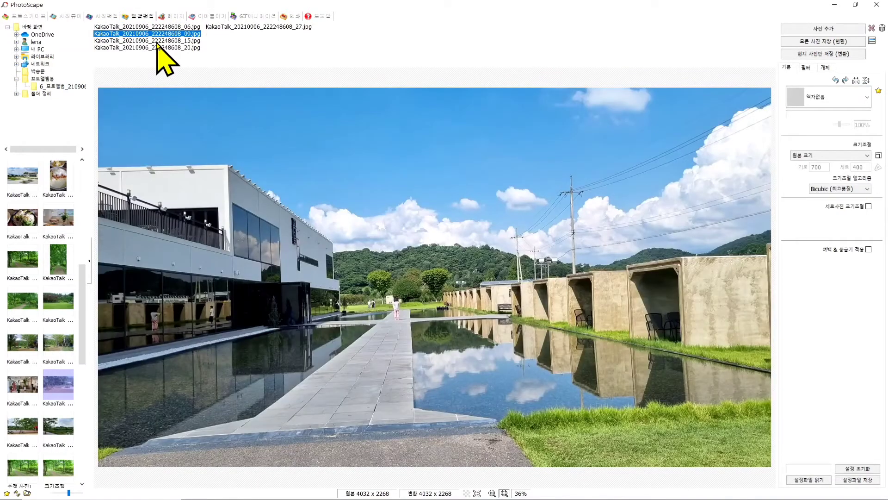
left_click(157, 41)
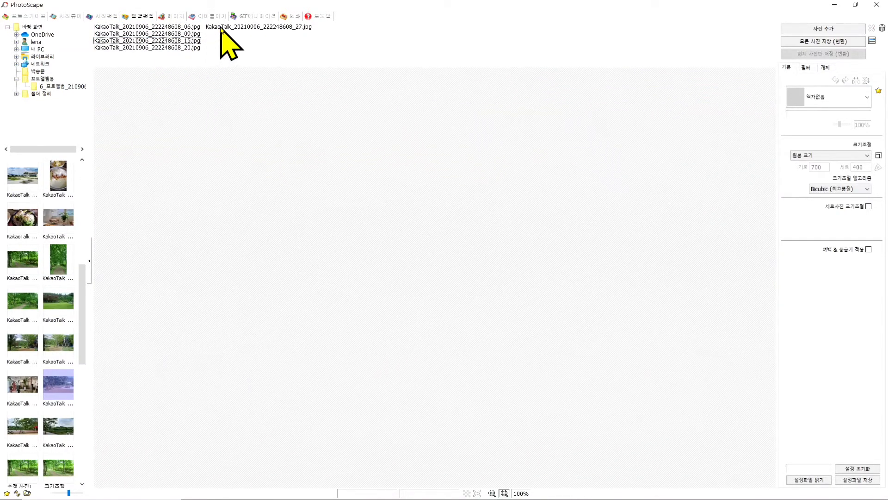
left_click(218, 26)
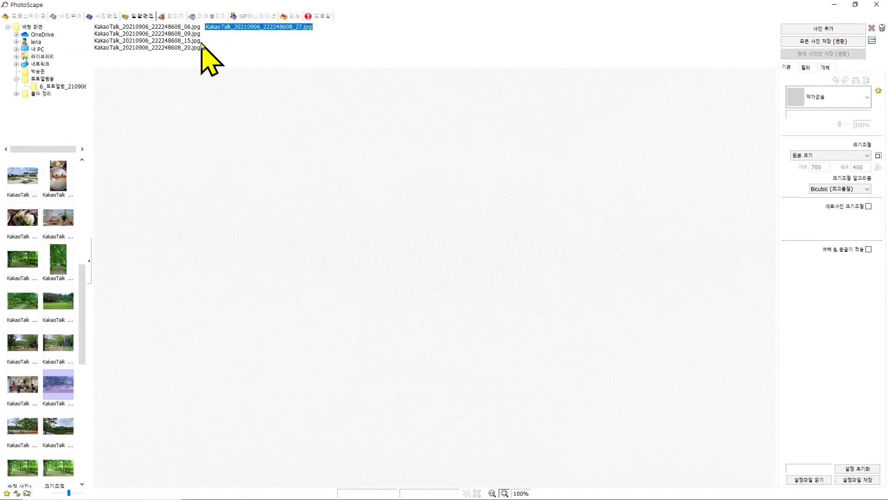
left_click(192, 49)
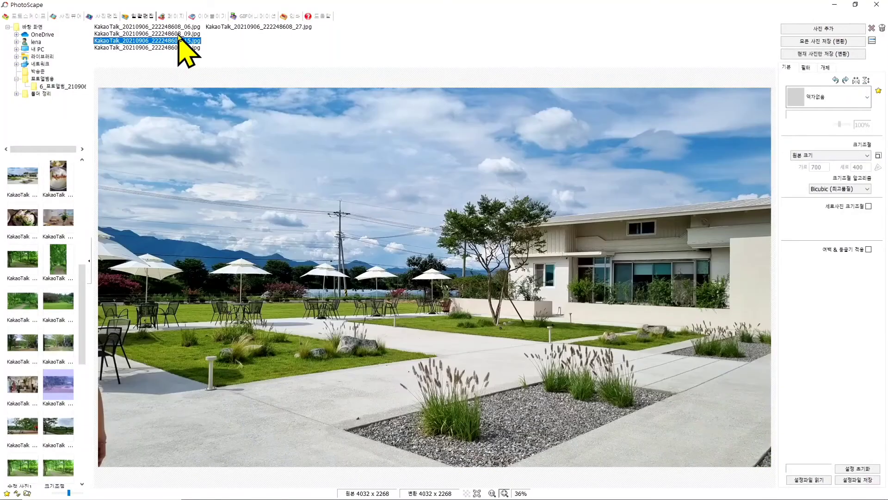
left_click(179, 35)
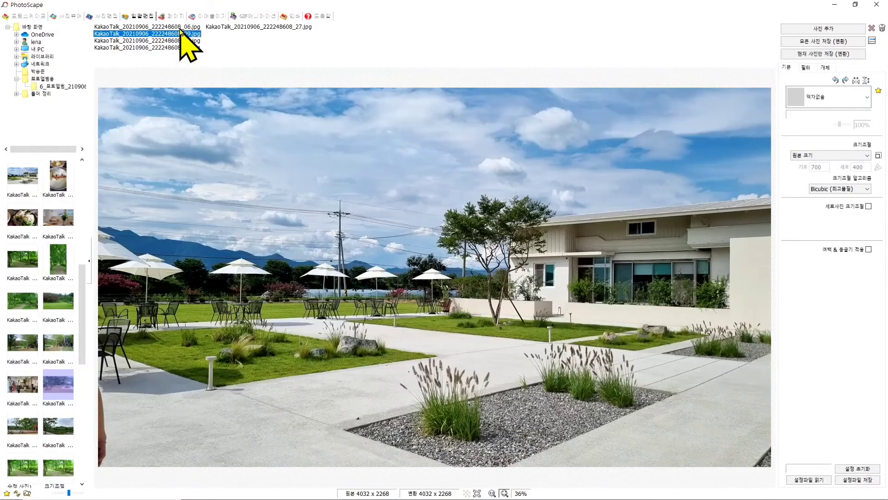
left_click(185, 27)
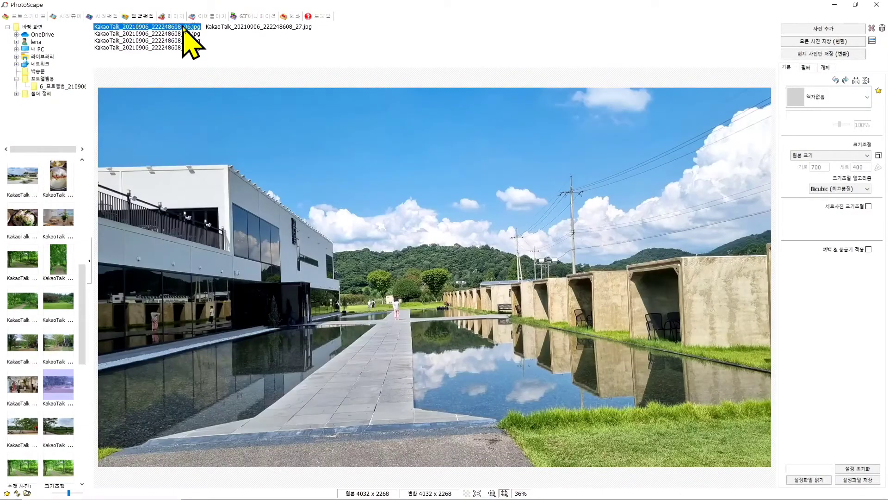
left_click(212, 27)
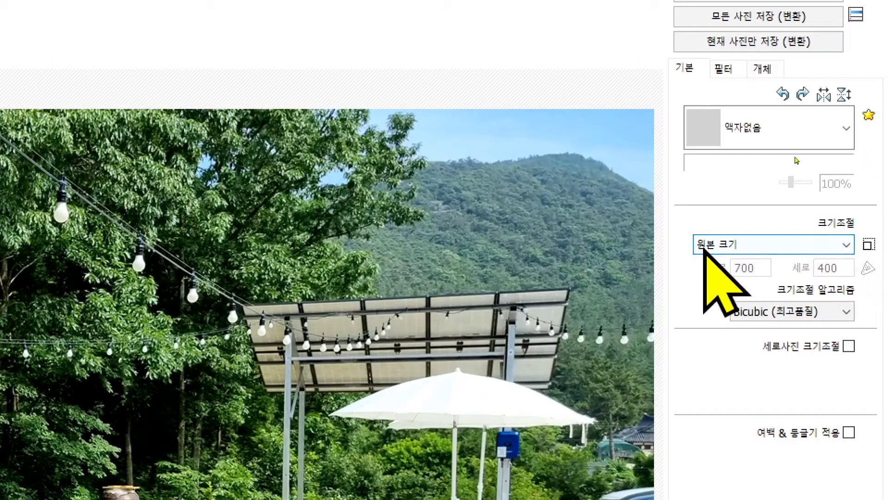
- Set the batch resizing to 긴축 조절 (long side) with a length of 1600
left_click(846, 245)
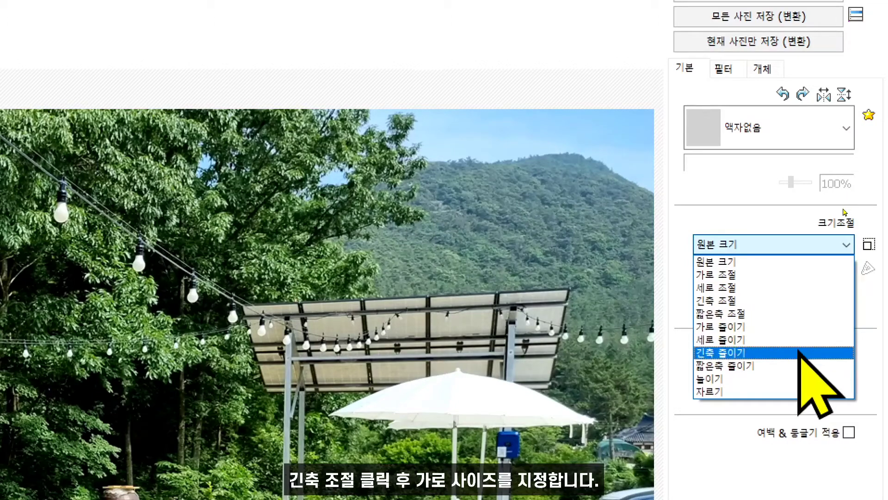
left_click(763, 301)
type("1600")
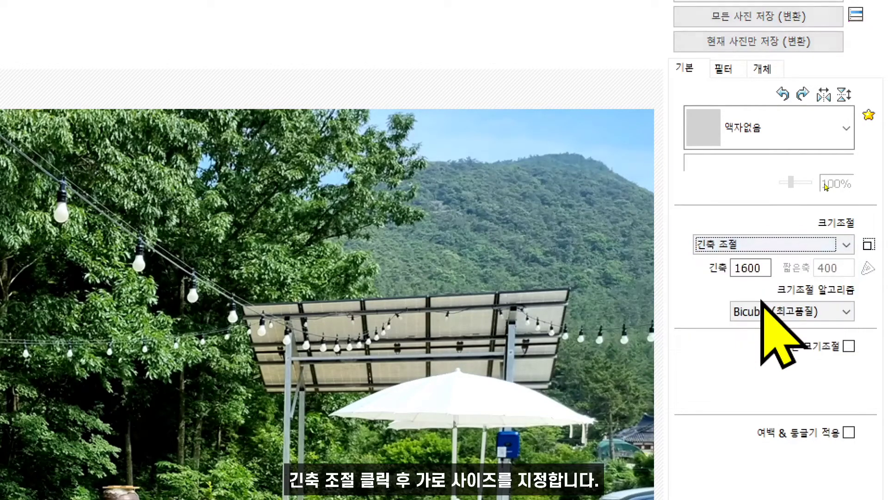
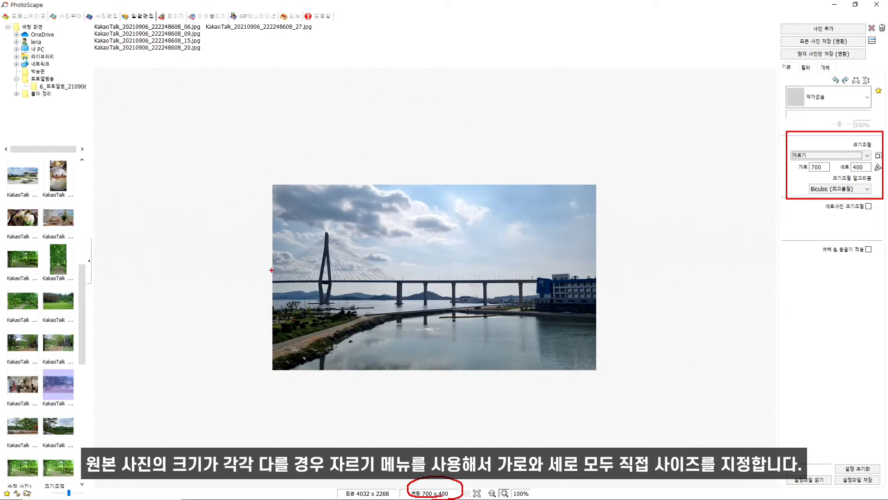
- Change the batch resizing from 자르기 (crop) to 긴축 조절 with a long side of 1280
mouse_move(247, 183)
left_mouse_down()
mouse_move(273, 235)
mouse_move(271, 354)
mouse_move(537, 397)
mouse_move(599, 397)
left_mouse_up()
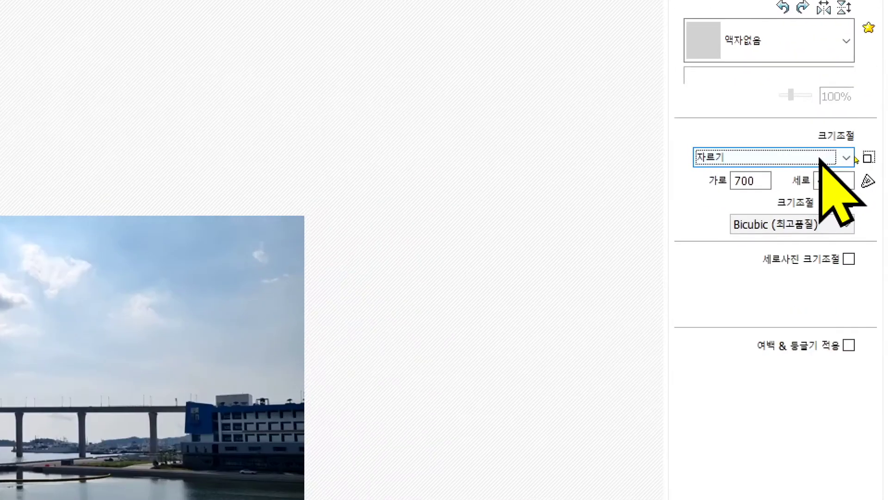
left_click(838, 159)
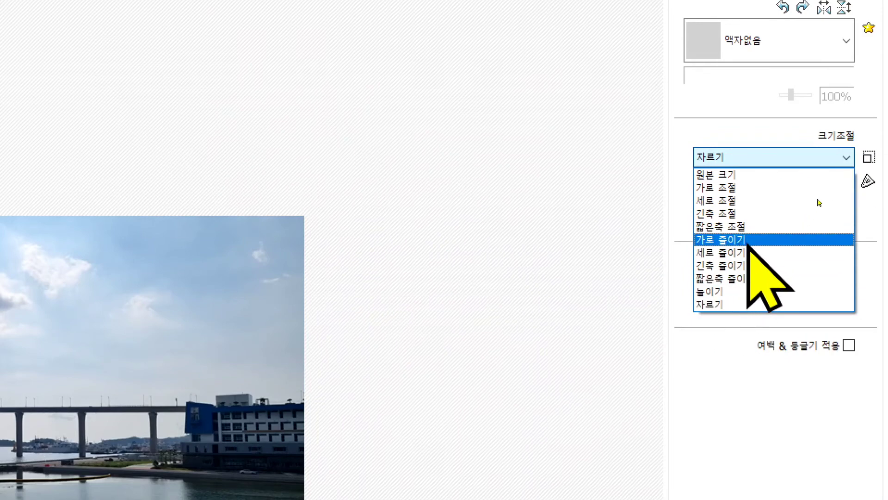
left_click(752, 214)
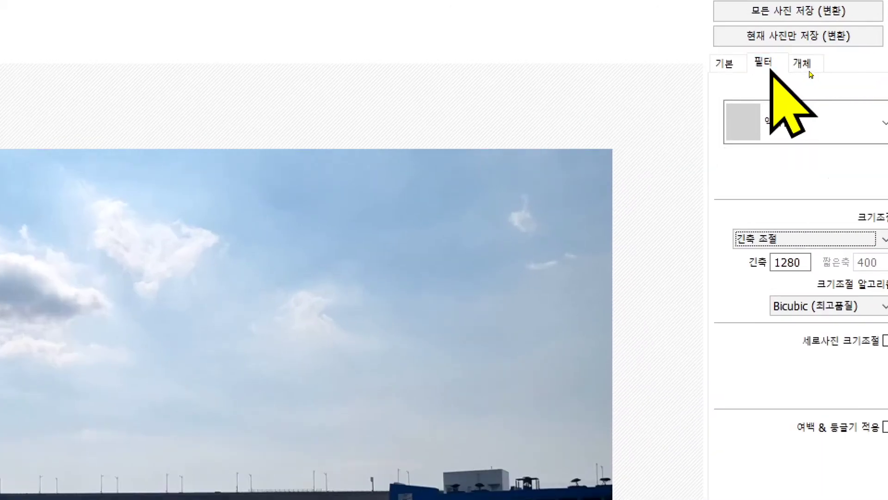
- In the batch filter settings, set sharpening (선명하게) to +1 and brightening (밝게) to medium (중)
left_click(811, 66)
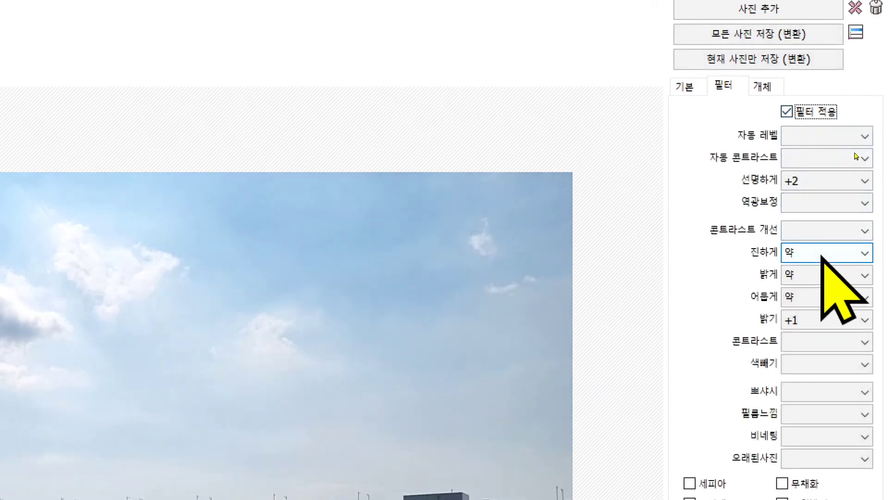
left_click(833, 180)
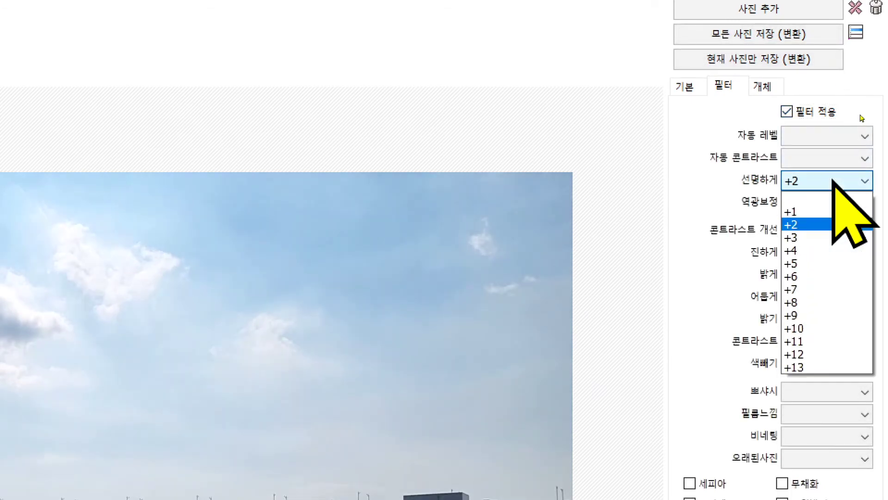
left_click(816, 212)
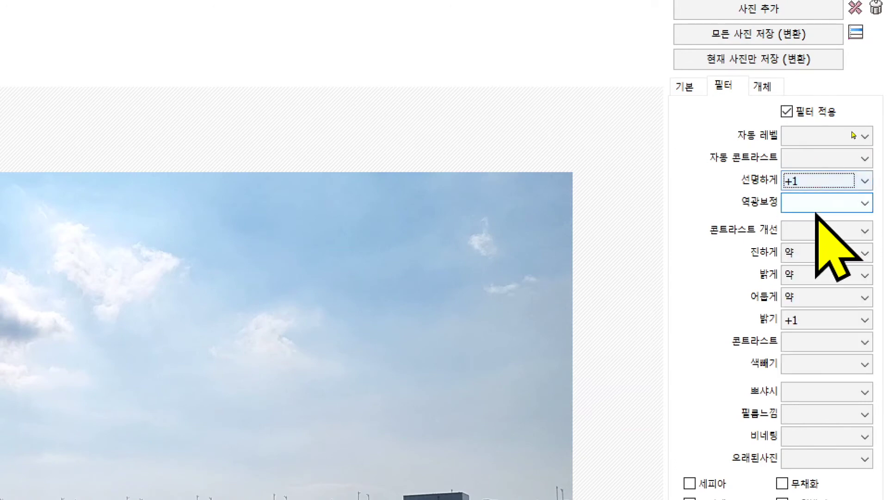
left_click(839, 273)
left_click(830, 315)
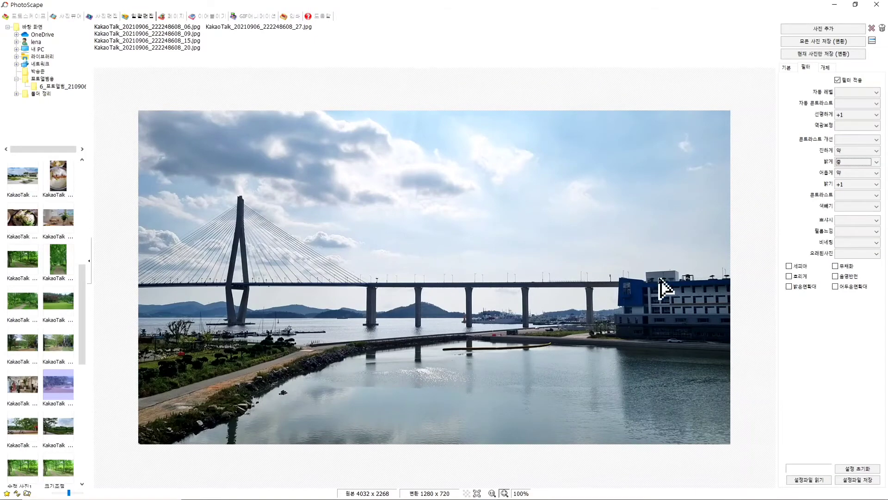
- Go through every photo in the batch list to check whether the applied filter effects look natural
left_click(177, 40)
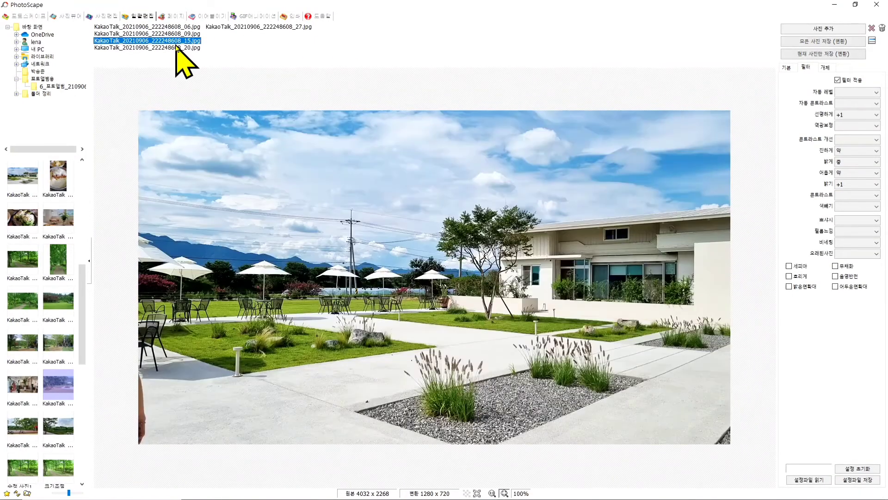
left_click(176, 48)
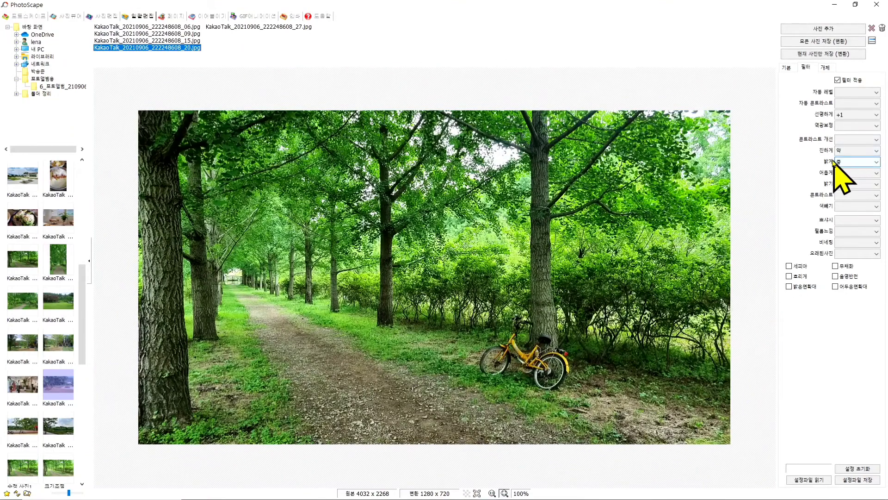
left_click(196, 34)
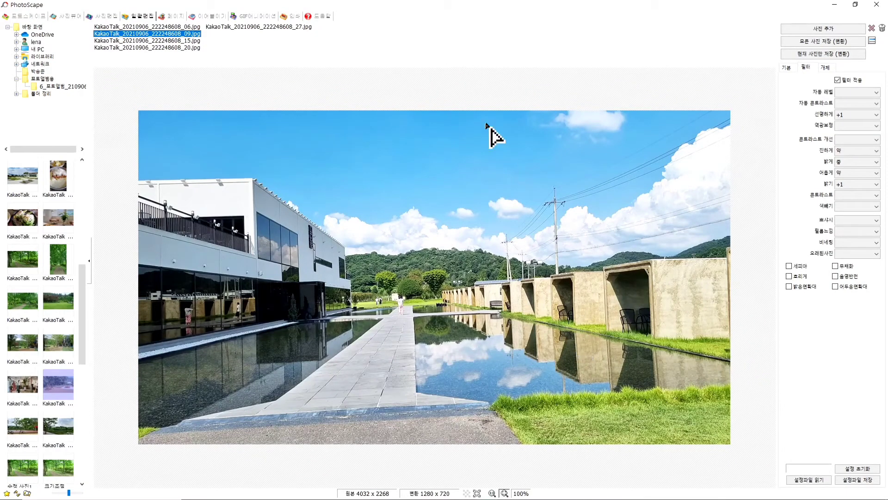
left_click(251, 26)
left_click(163, 27)
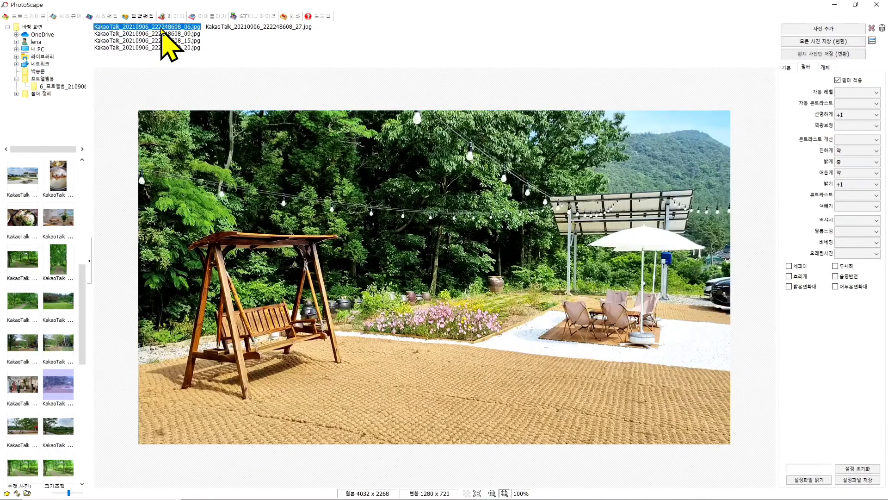
left_click(163, 48)
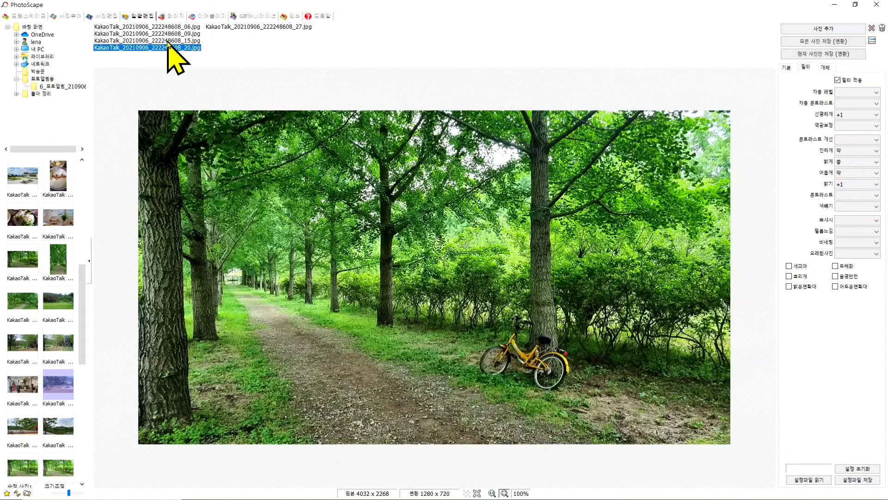
left_click(167, 40)
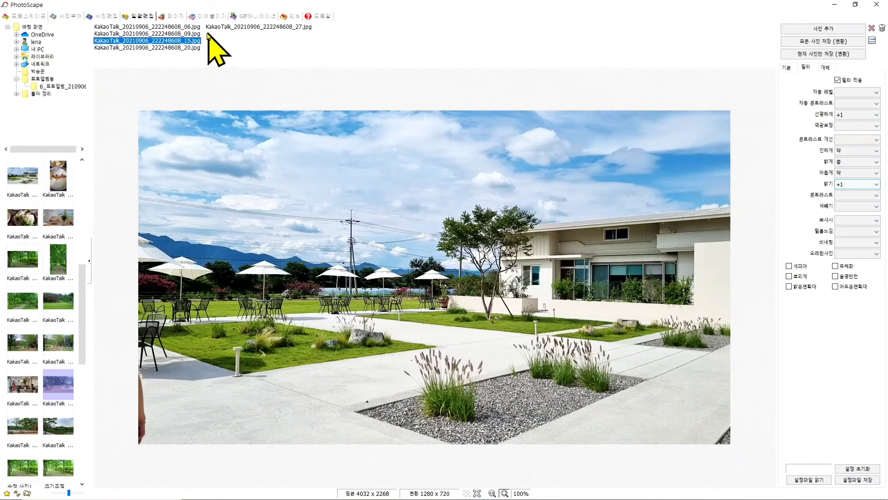
left_click(180, 47)
left_click(261, 28)
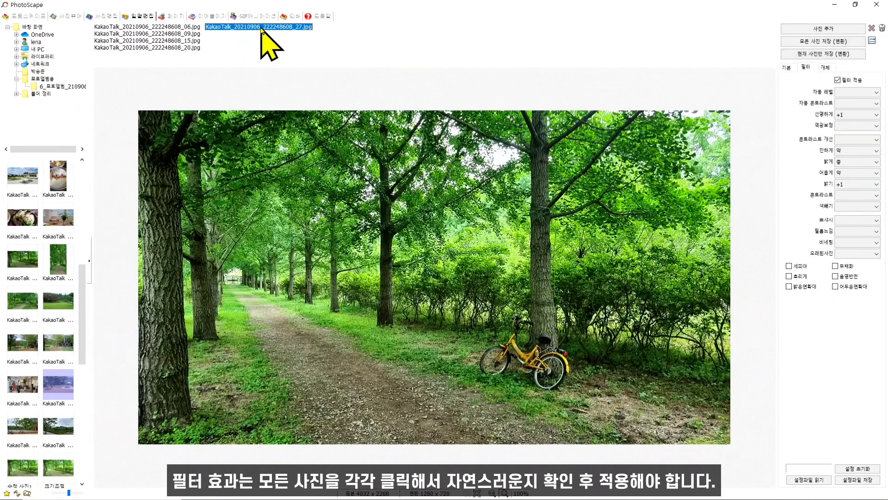
left_click(183, 28)
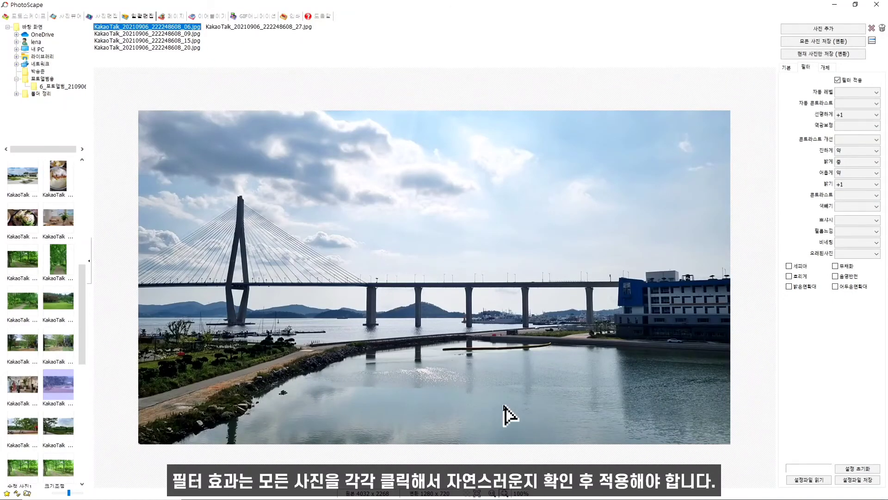
left_click(167, 33)
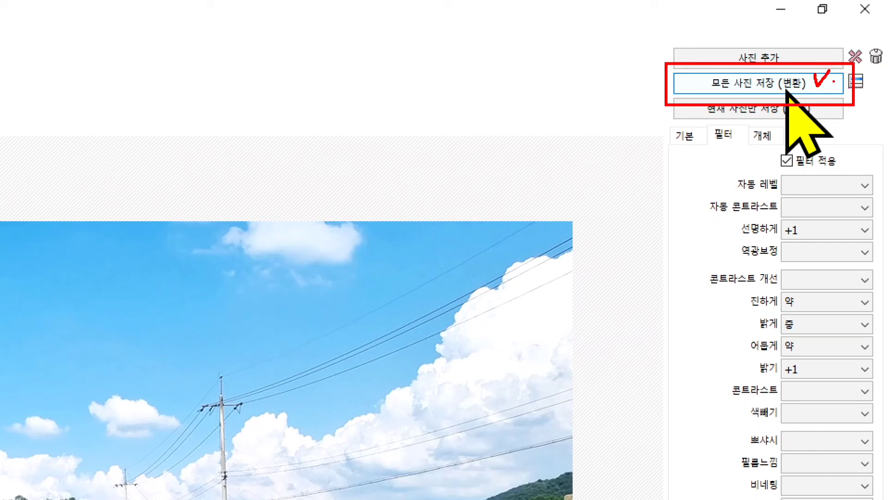
- Start saving all the batch photos and set the destination to a new desktop folder named 수정 일괄편집
left_click(702, 87)
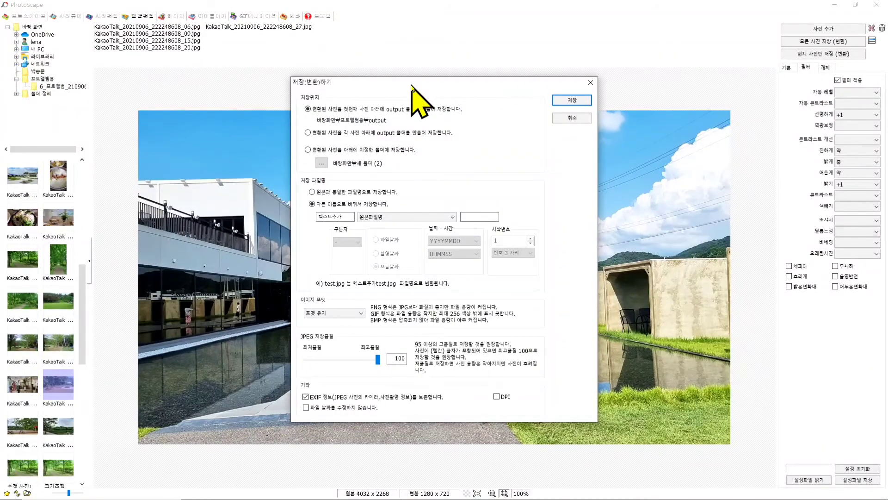
left_click_drag(452, 86, 472, 102)
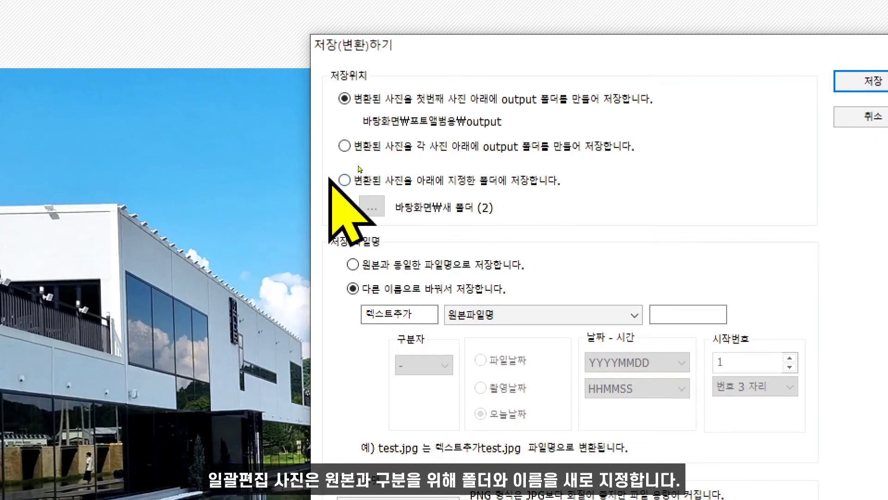
left_click(345, 180)
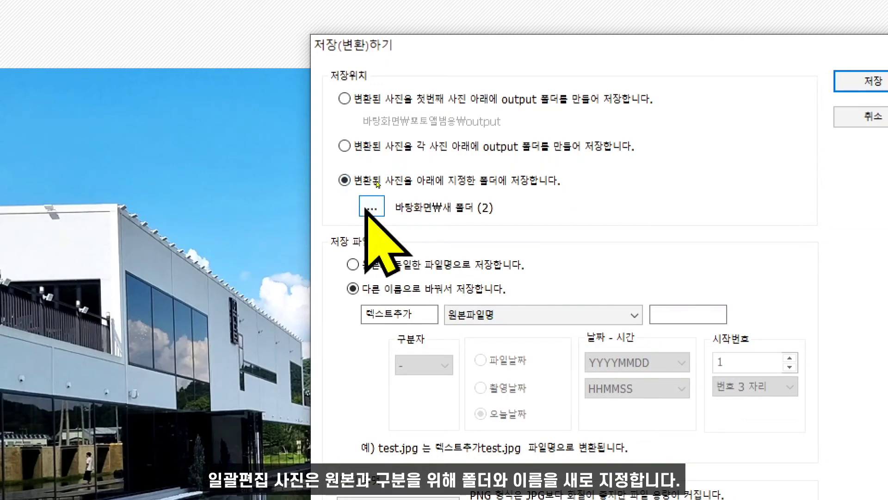
left_click(371, 207)
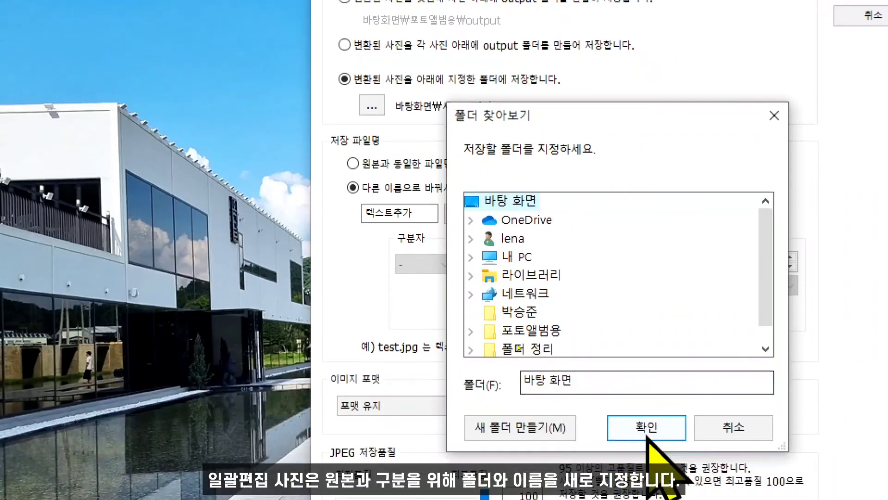
left_click(540, 428)
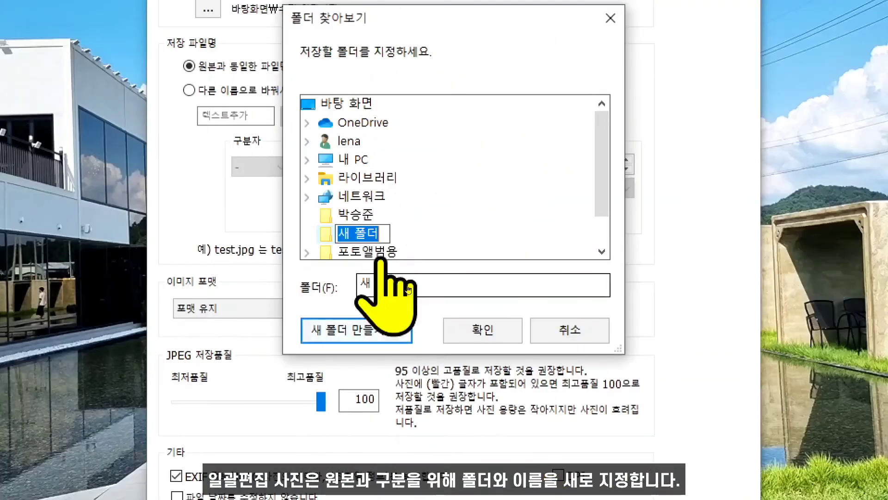
key("BackSpace")
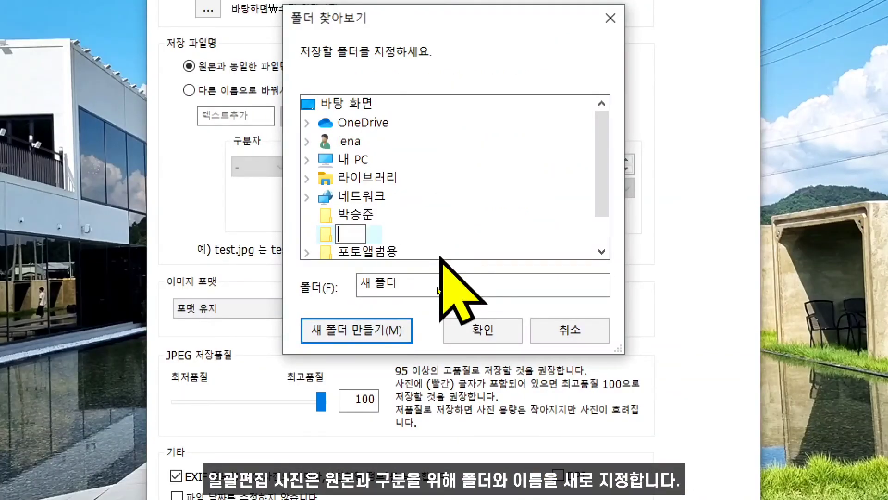
type("수")
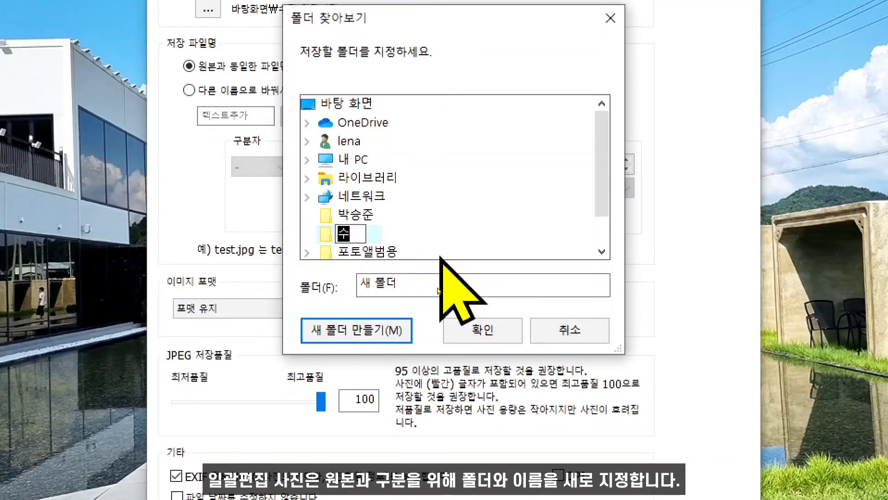
type("정 일")
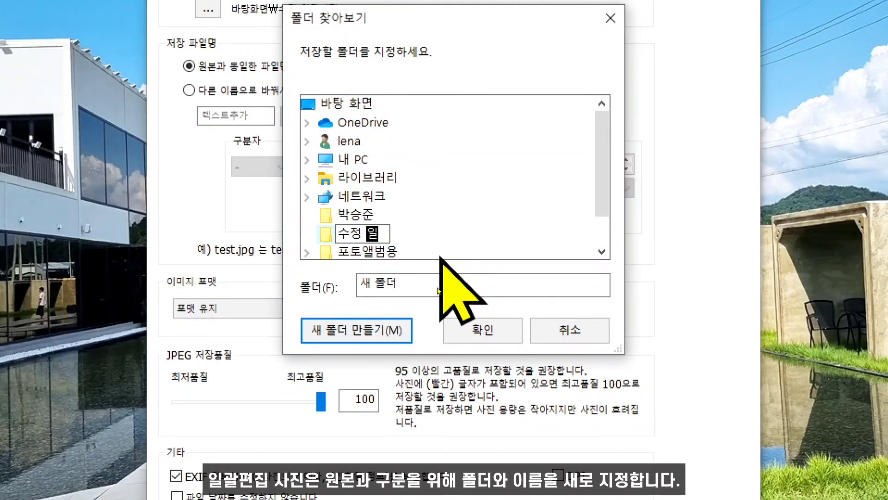
type("괄편집")
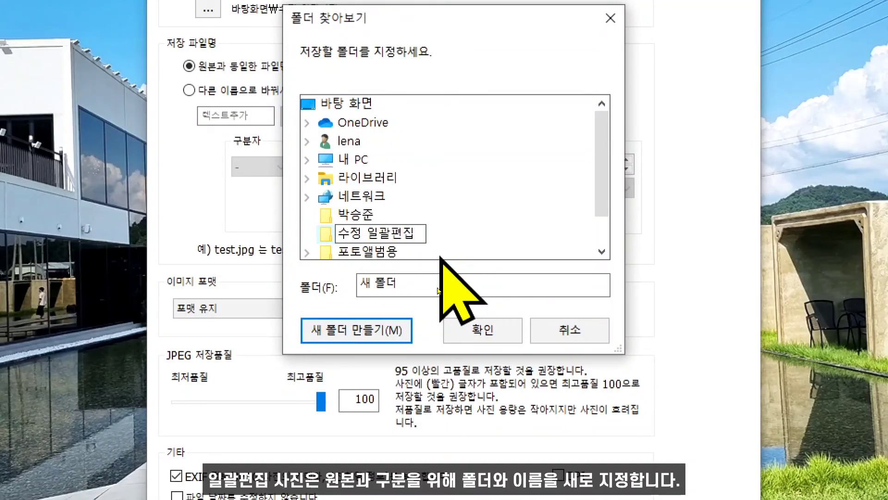
left_click(464, 325)
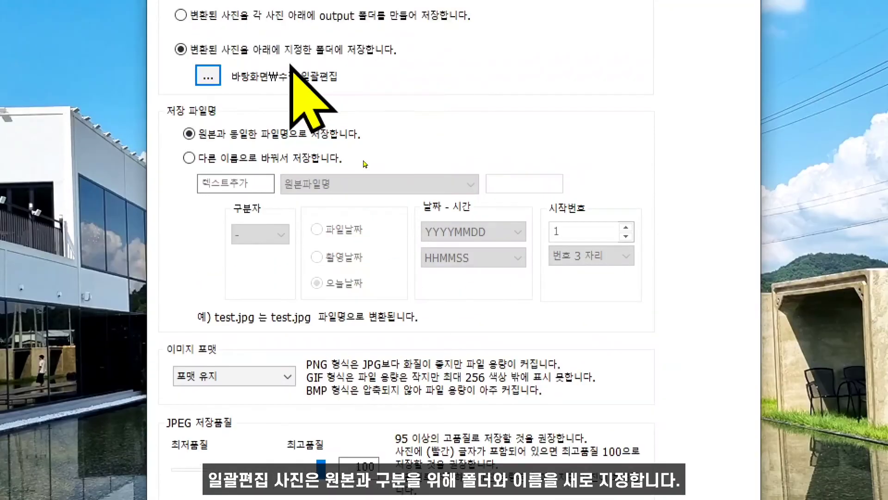
- Save all converted photos under different names, with the text 일괄 added before the original file name
left_click(189, 158)
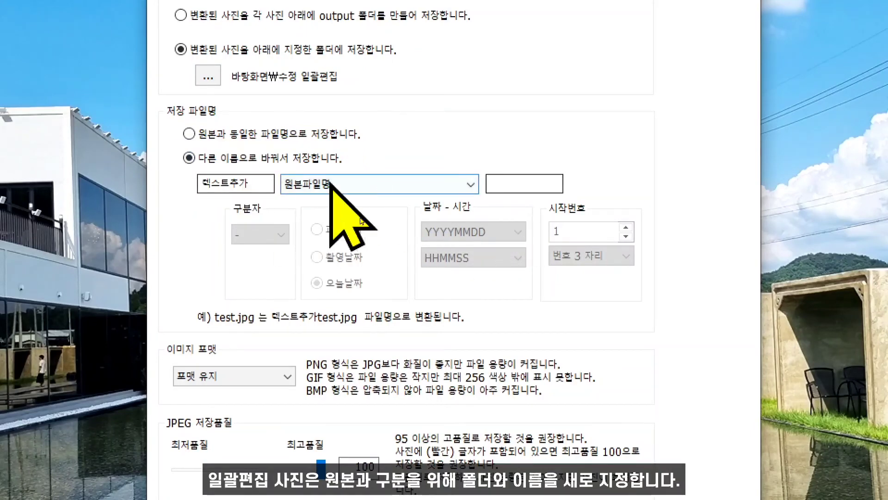
double_click(261, 183)
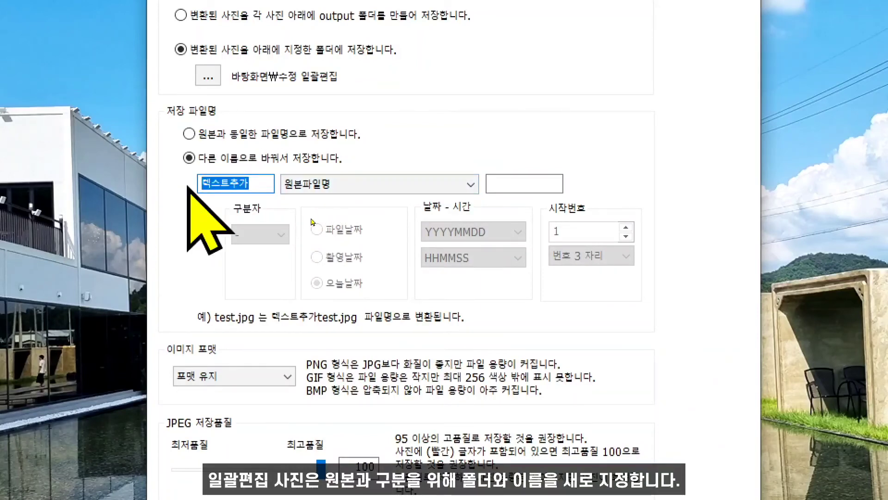
key("Delete")
type("일괄")
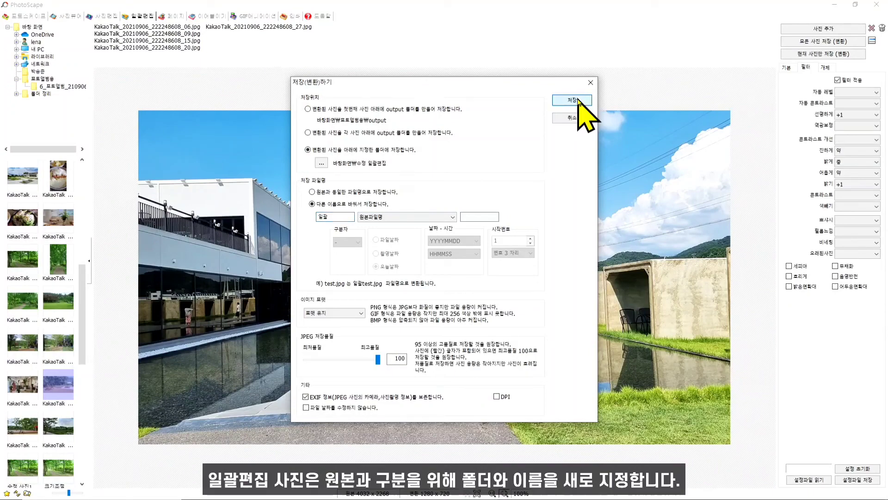
left_click(572, 100)
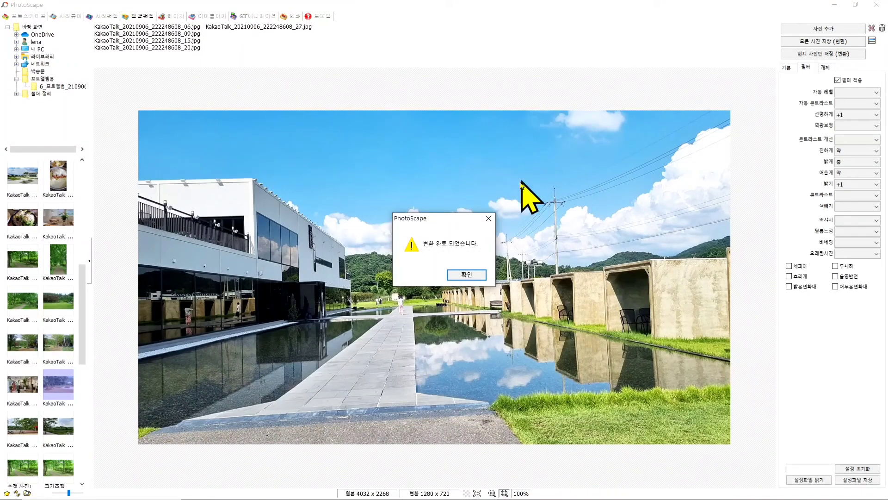
left_click(467, 275)
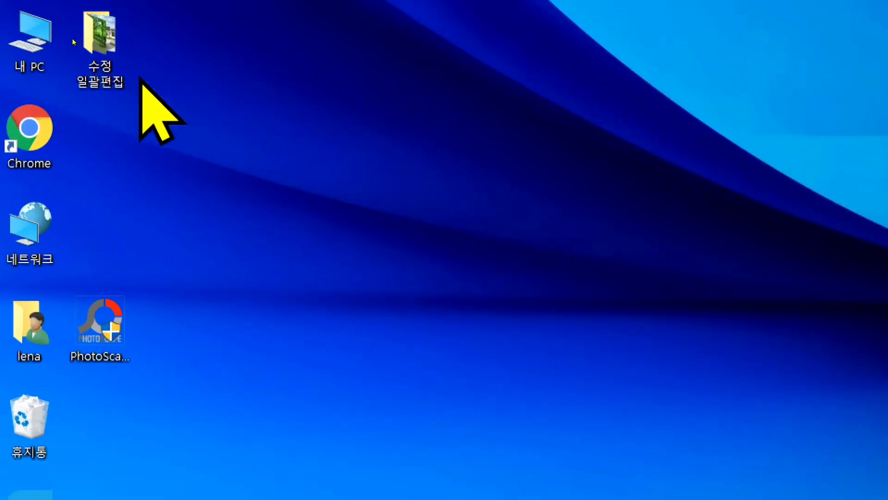
- Open the 수정 일괄편집 folder on the desktop to check the saved photos, and close it
double_click(116, 64)
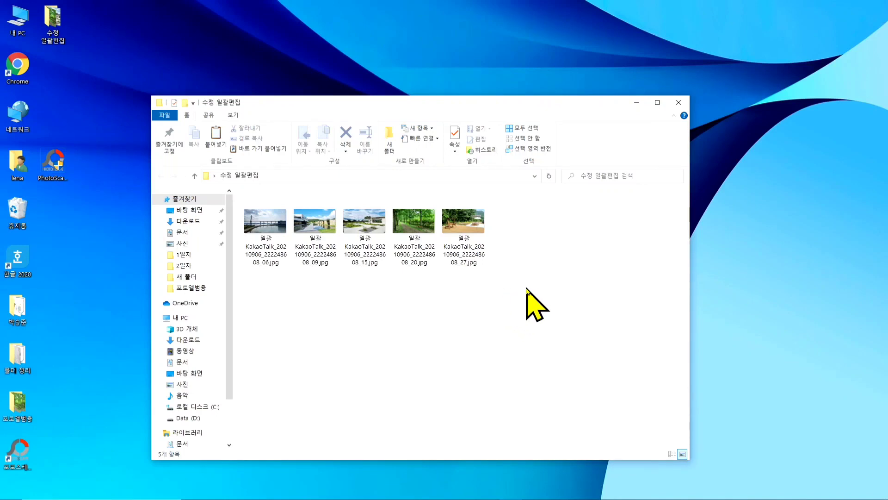
left_click(678, 103)
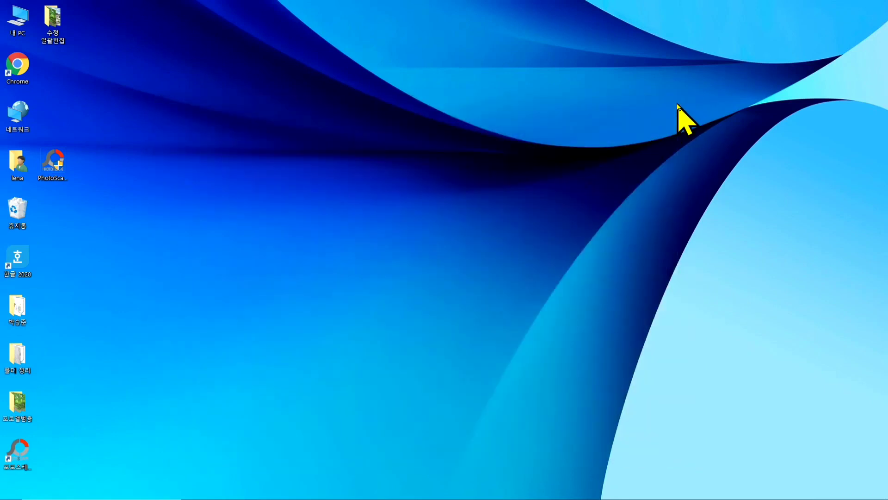